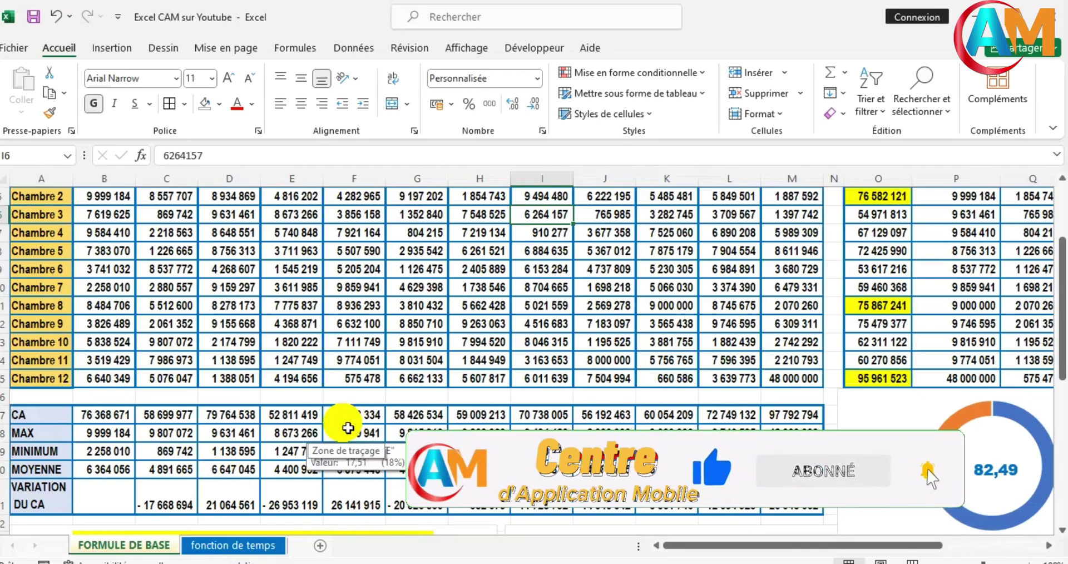
# Open the "fonction de temps" worksheet
pyautogui.scroll(3, 348, 427)
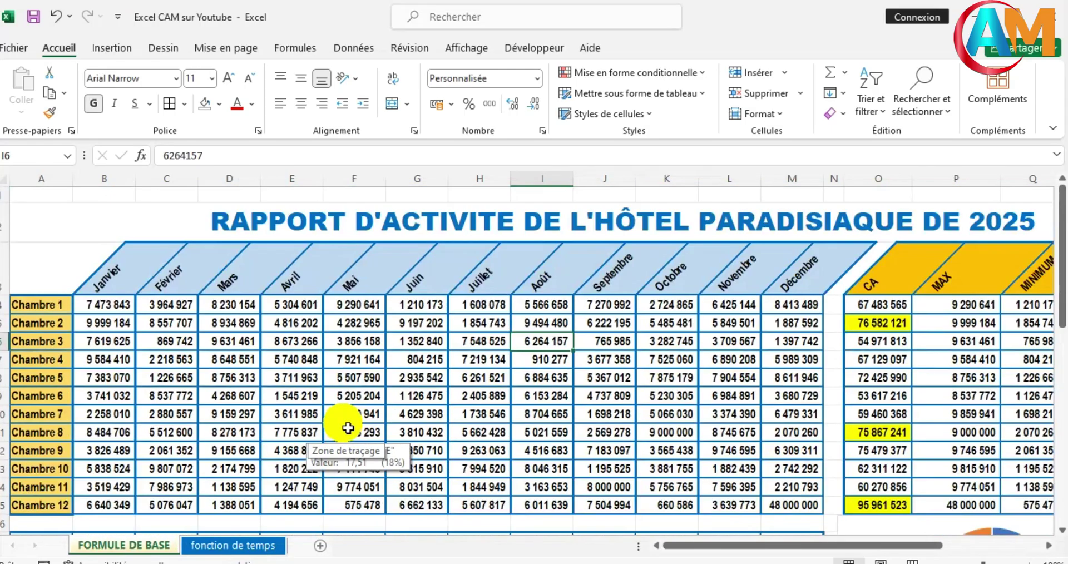
pyautogui.scroll(-1, 527, 413)
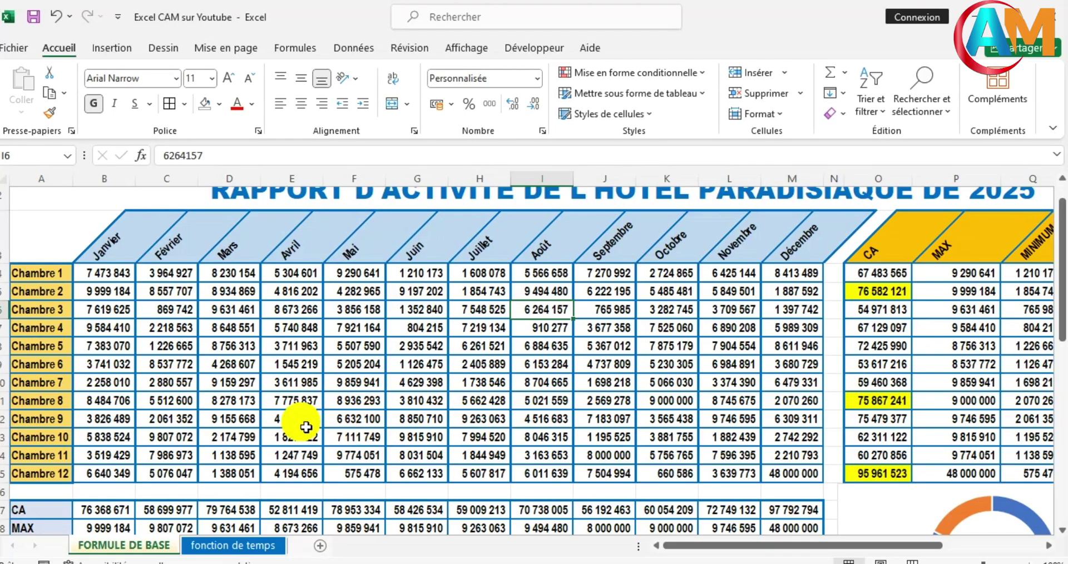
pyautogui.click(234, 548)
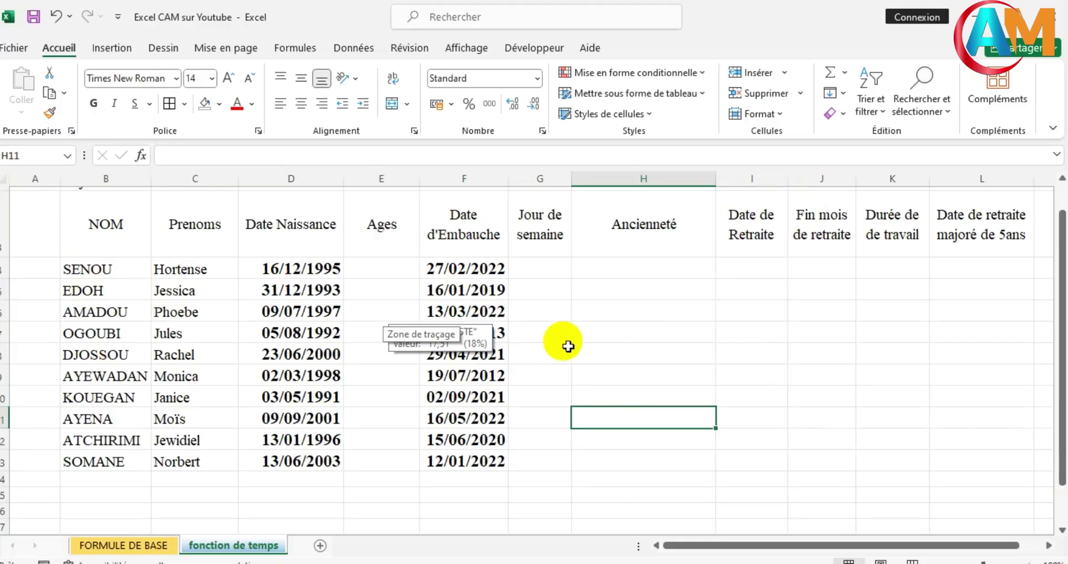
pyautogui.scroll(1, 358, 340)
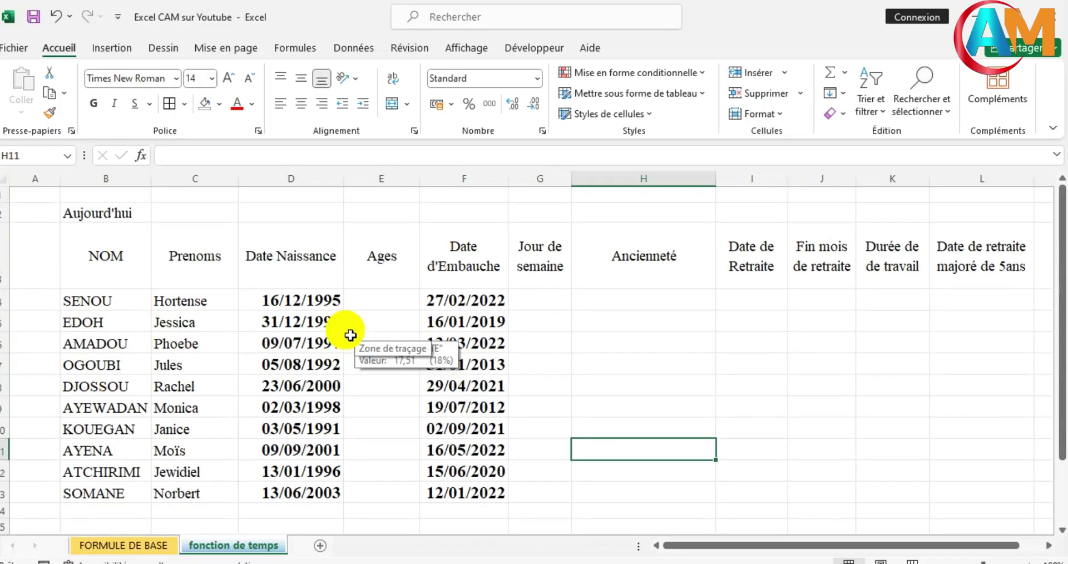
# Review the Aujourd'hui label, the column headings from NOM to "Date de retraite majoré de 5ans", and the first employee rows
pyautogui.click(108, 218)
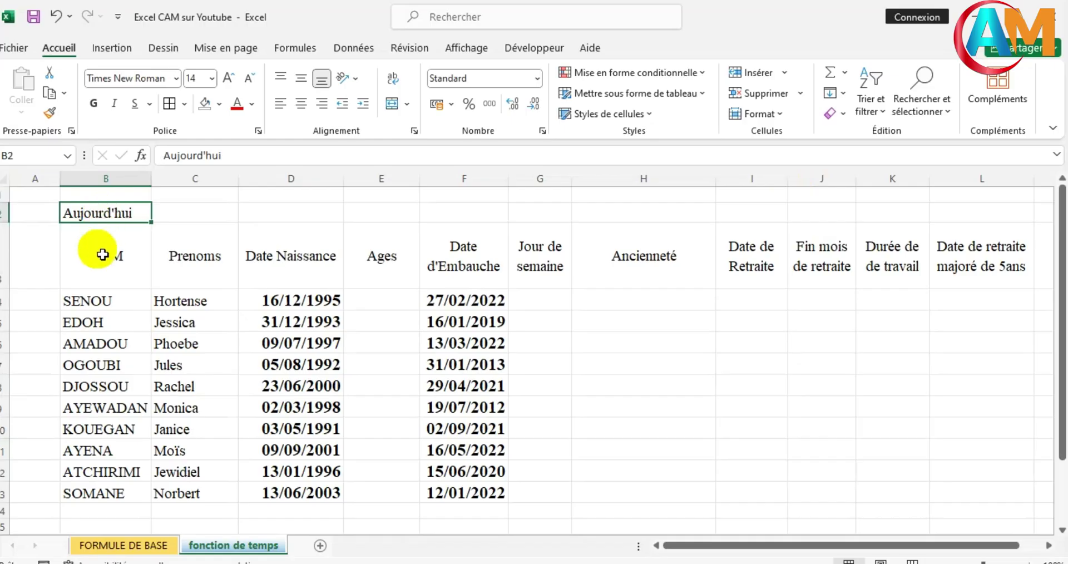
pyautogui.click(103, 266)
pyautogui.click(203, 271)
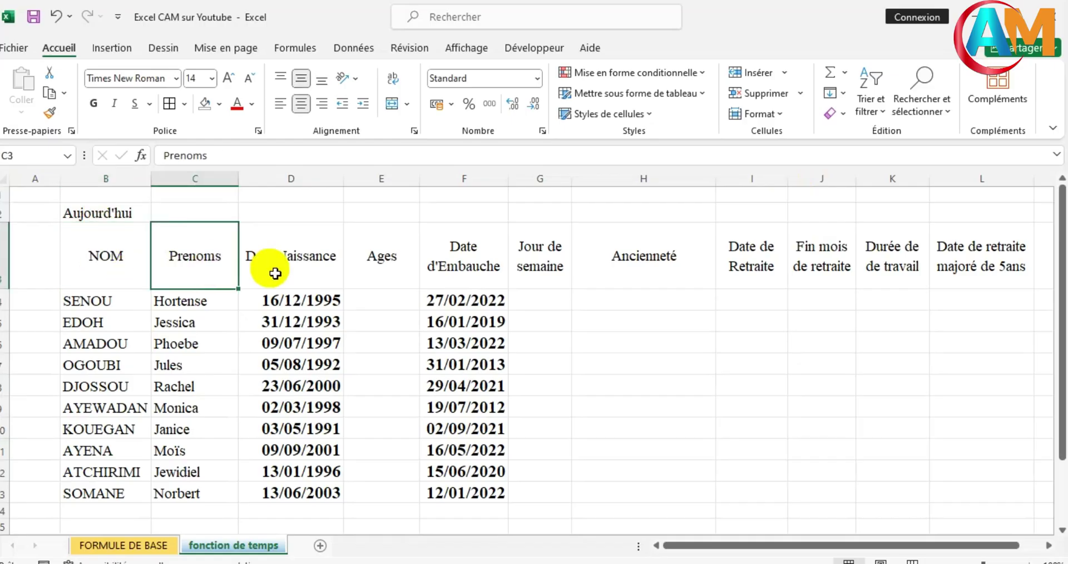
pyautogui.click(292, 271)
pyautogui.click(384, 275)
pyautogui.click(453, 281)
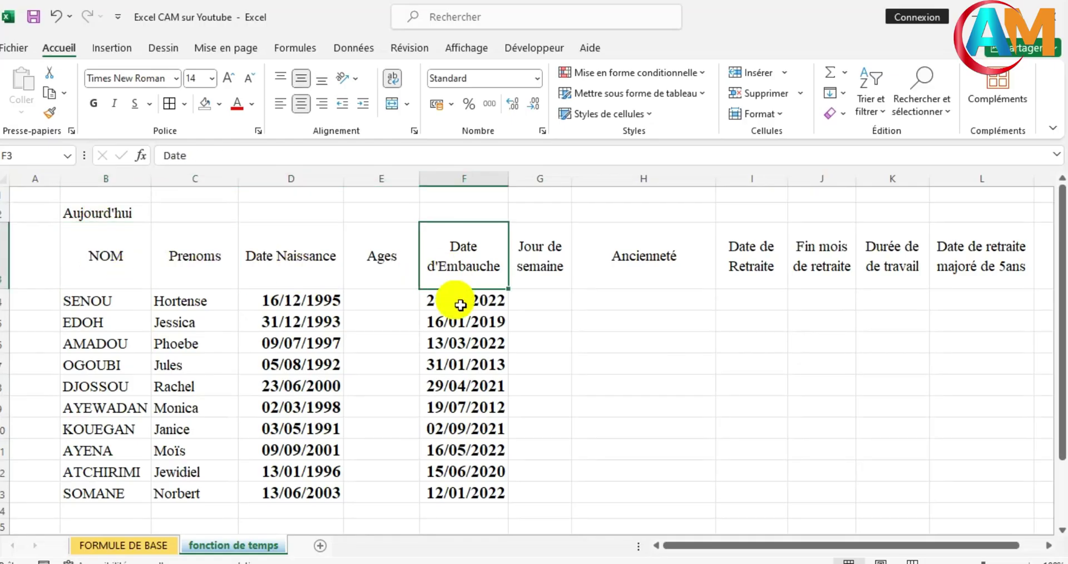
pyautogui.click(552, 278)
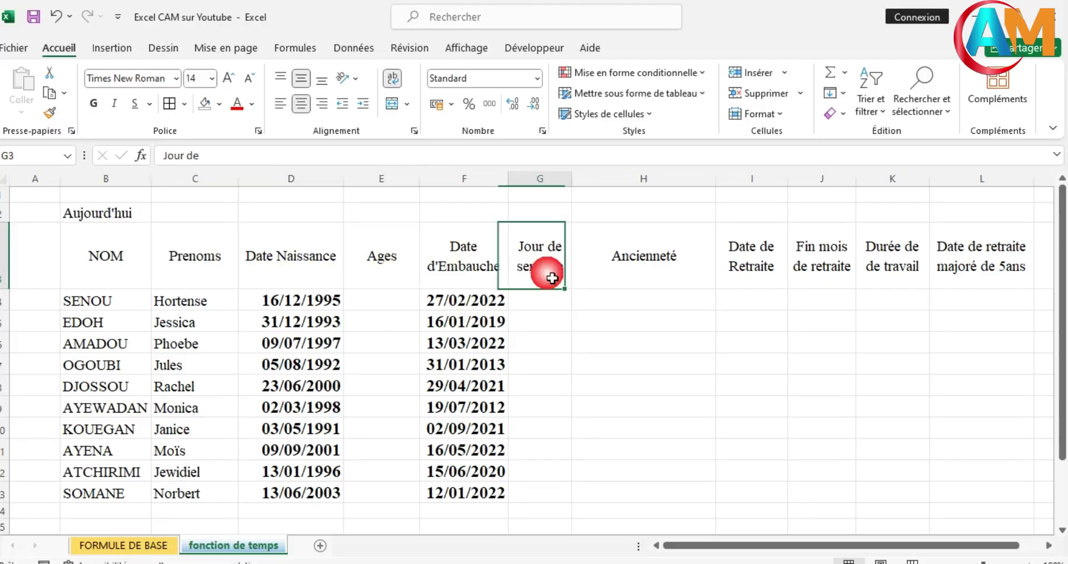
pyautogui.click(681, 274)
pyautogui.click(753, 272)
pyautogui.click(824, 257)
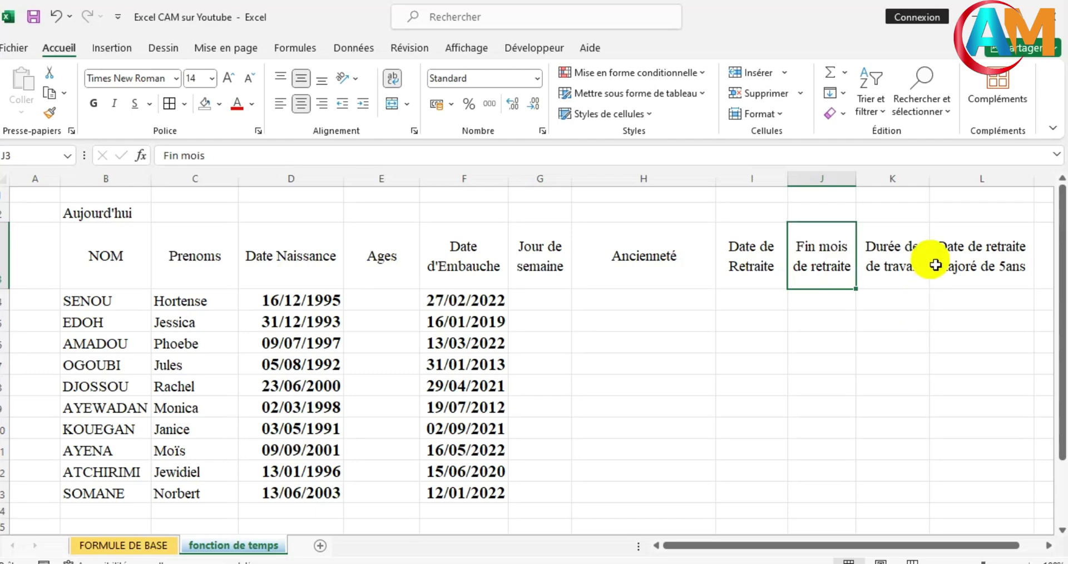
pyautogui.click(923, 259)
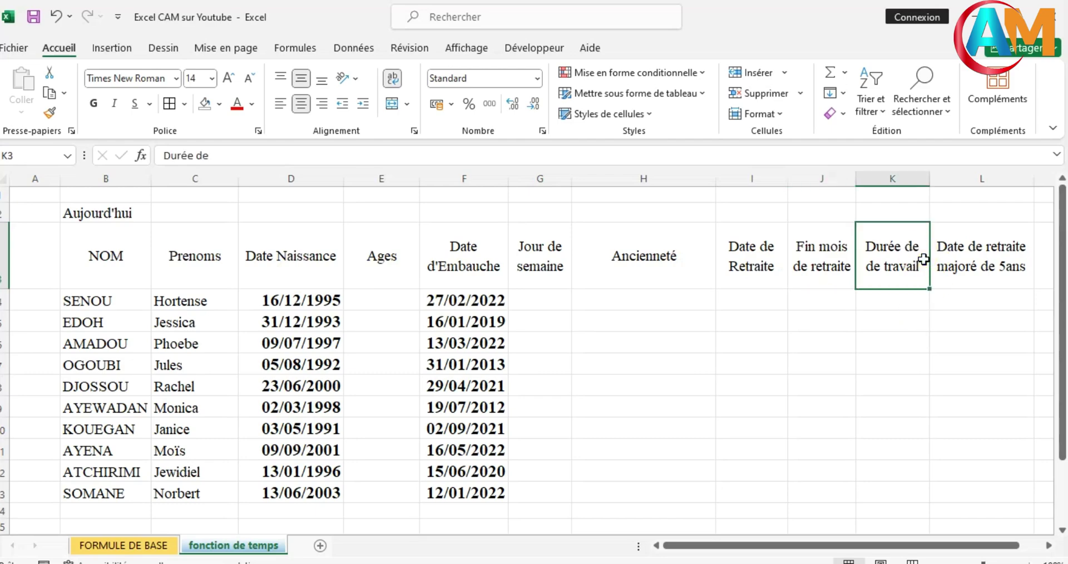
pyautogui.click(981, 267)
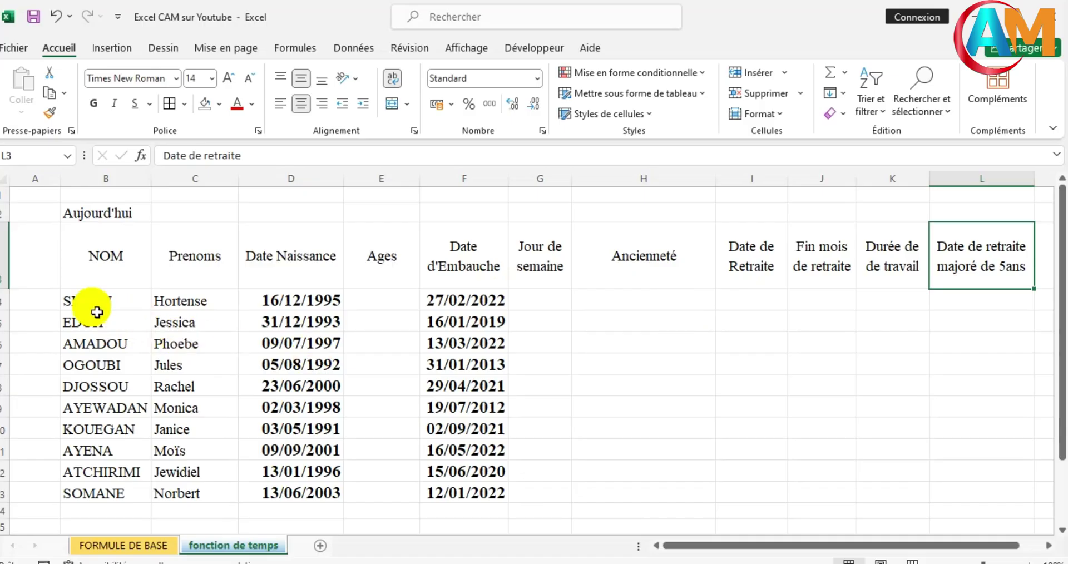
pyautogui.click(97, 312)
pyautogui.click(99, 321)
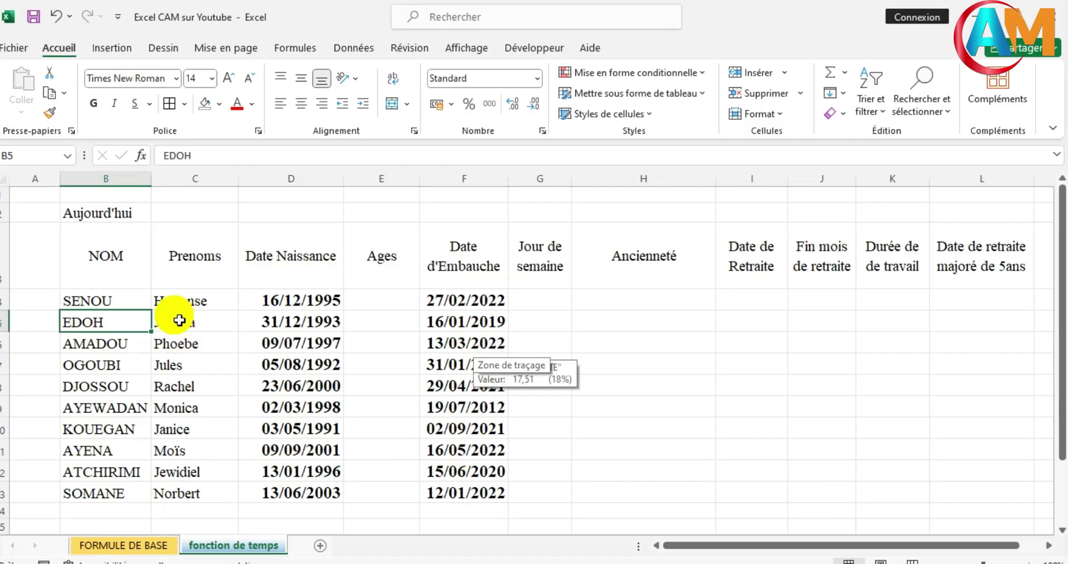
# Apply dark blue outline and inside borders to the whole employee table, B3:L13
pyautogui.moveTo(124, 274); pyautogui.dragTo(987, 508)
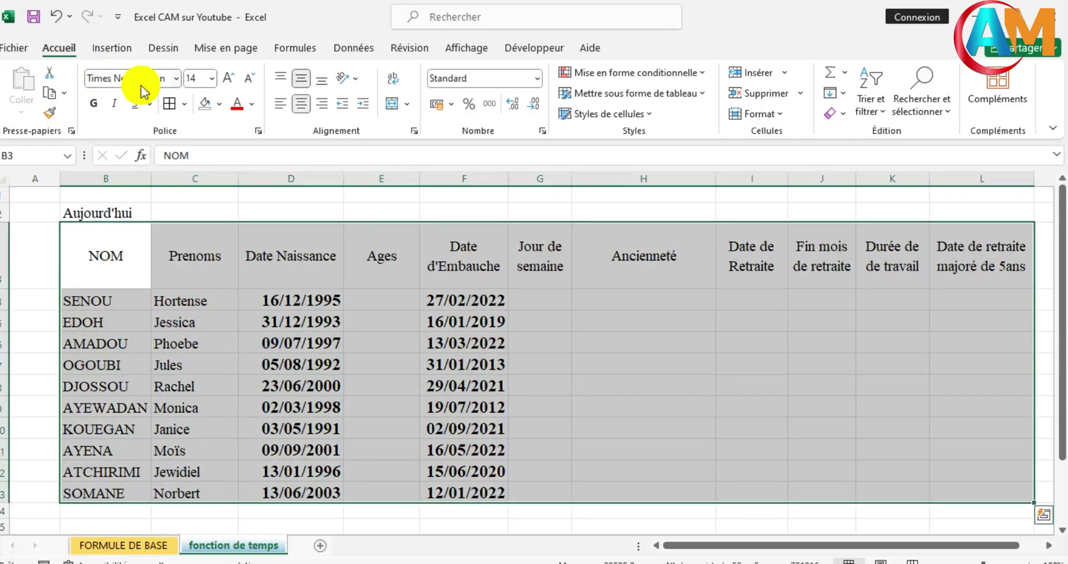
pyautogui.click(179, 104)
pyautogui.scroll(-1, 250, 469)
pyautogui.click(231, 551)
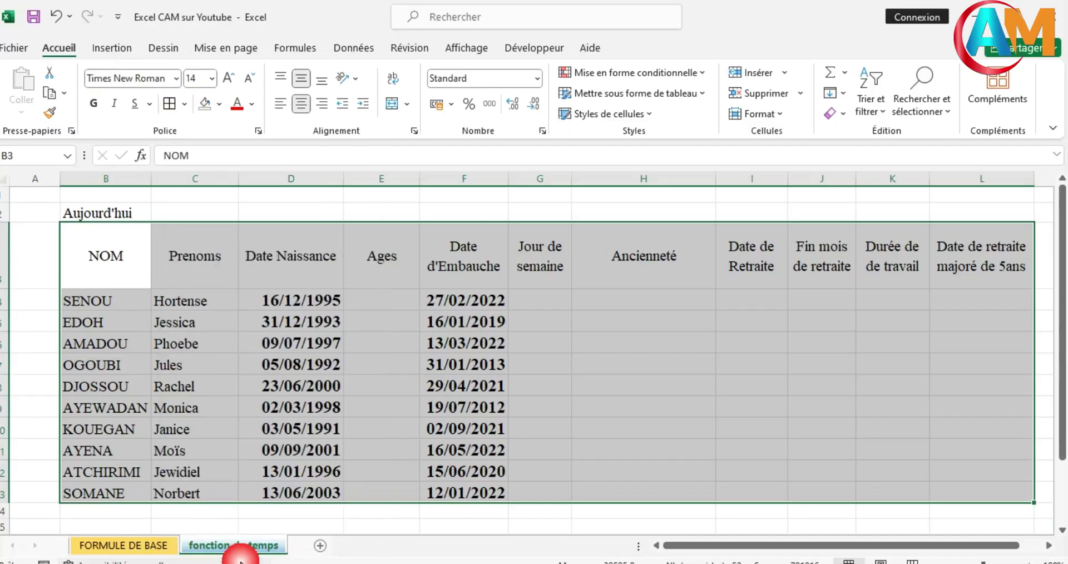
pyautogui.click(256, 286)
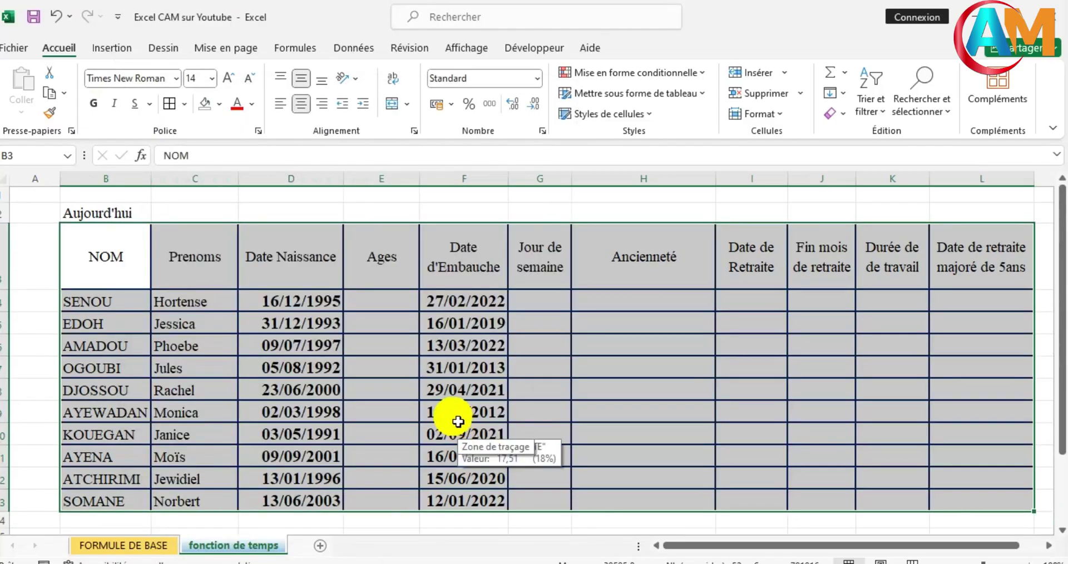
pyautogui.click(623, 372)
pyautogui.scroll(-1, 562, 381)
pyautogui.scroll(1, 564, 383)
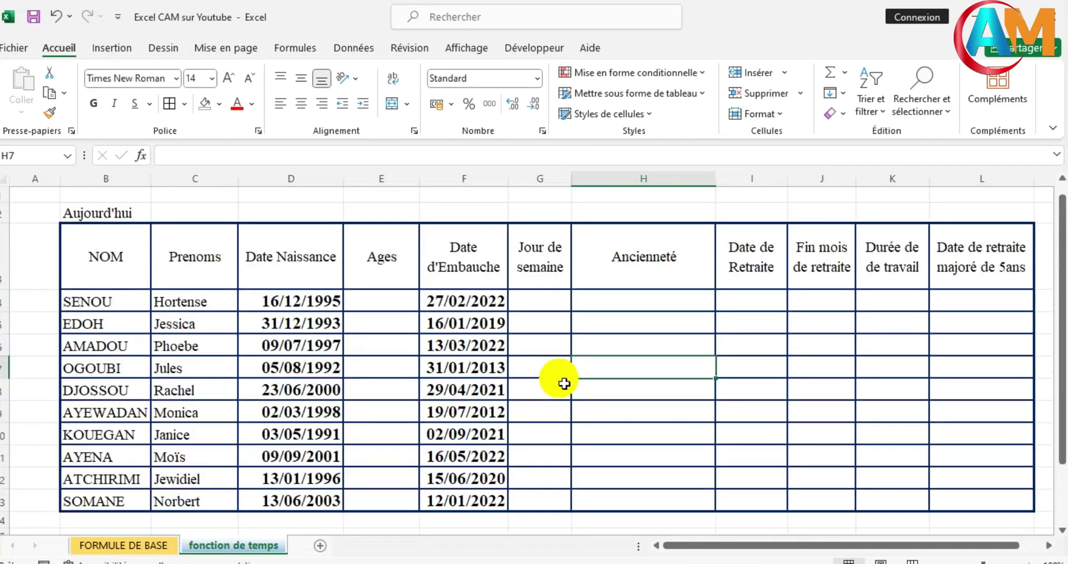
# Fill the table's heading row, B3:L3, with the lightest blue-gray theme colour
pyautogui.moveTo(122, 259); pyautogui.dragTo(946, 268)
pyautogui.click(218, 105)
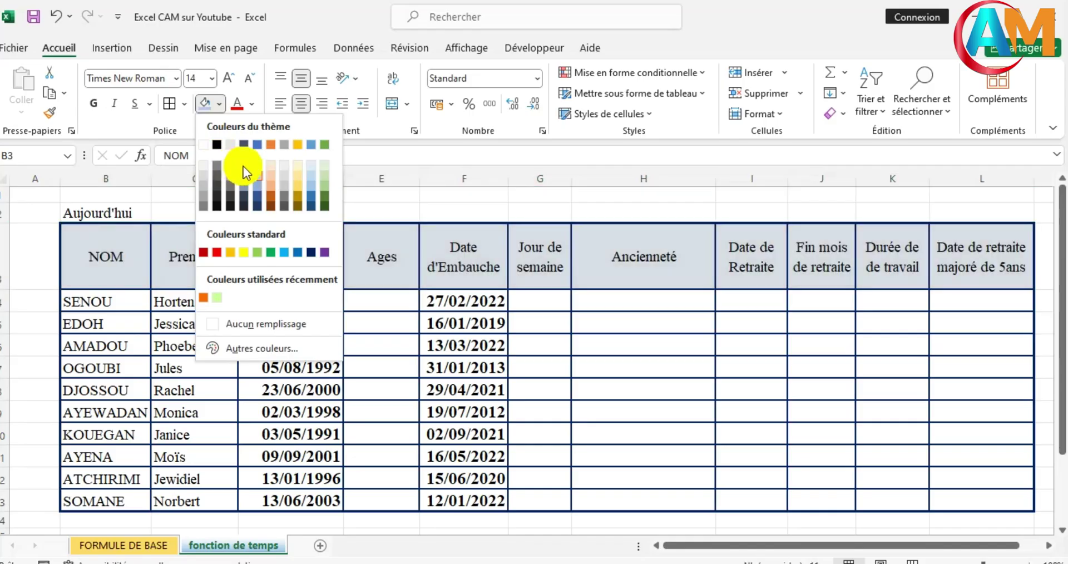
pyautogui.click(243, 166)
pyautogui.click(540, 345)
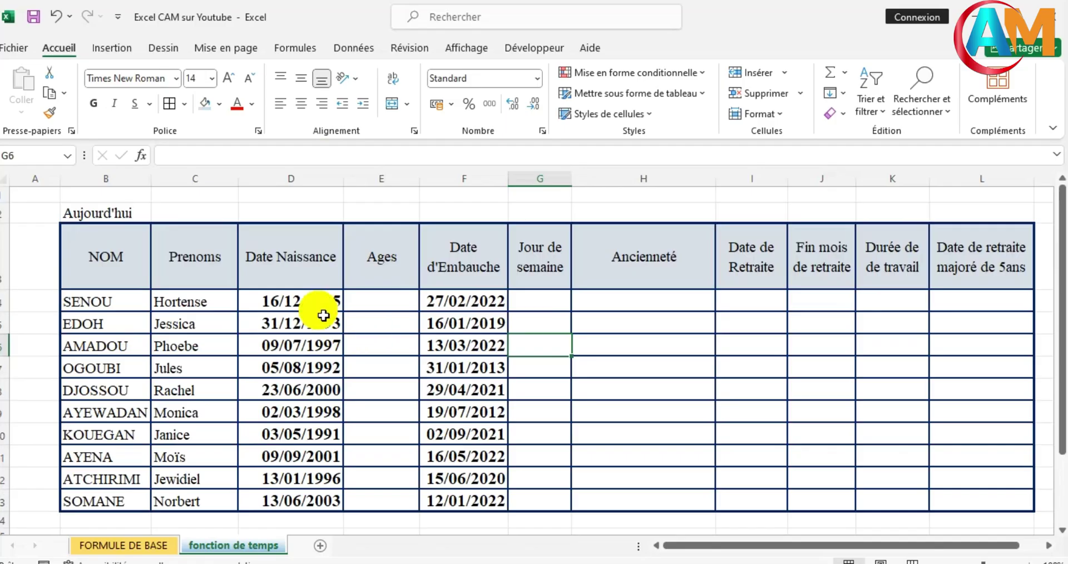
# Enter the AUJOURDHUI function in C2, beside the Aujourd'hui label, to return the current date
pyautogui.click(177, 217)
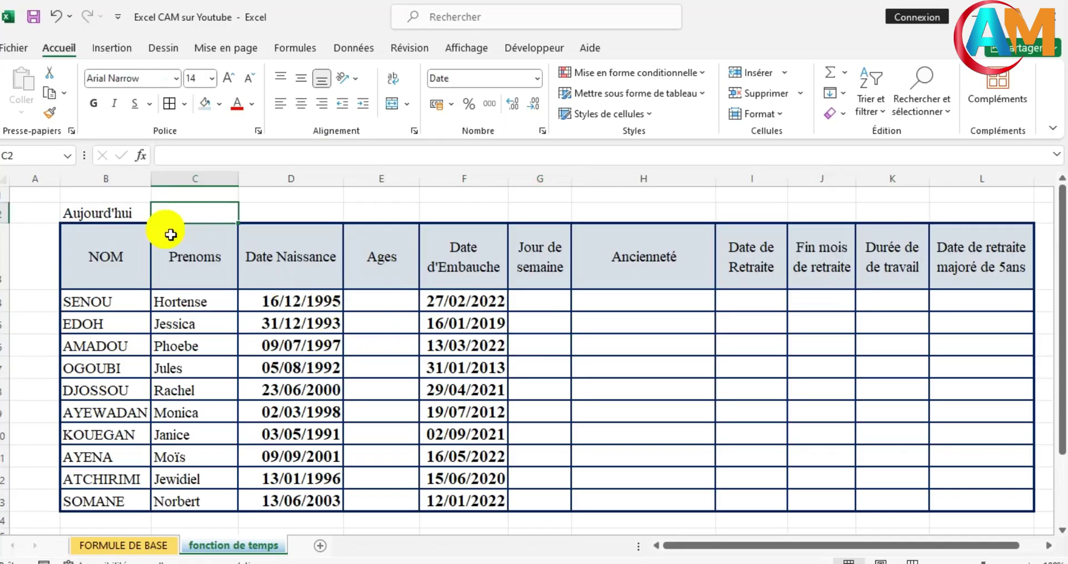
pyautogui.click(295, 217)
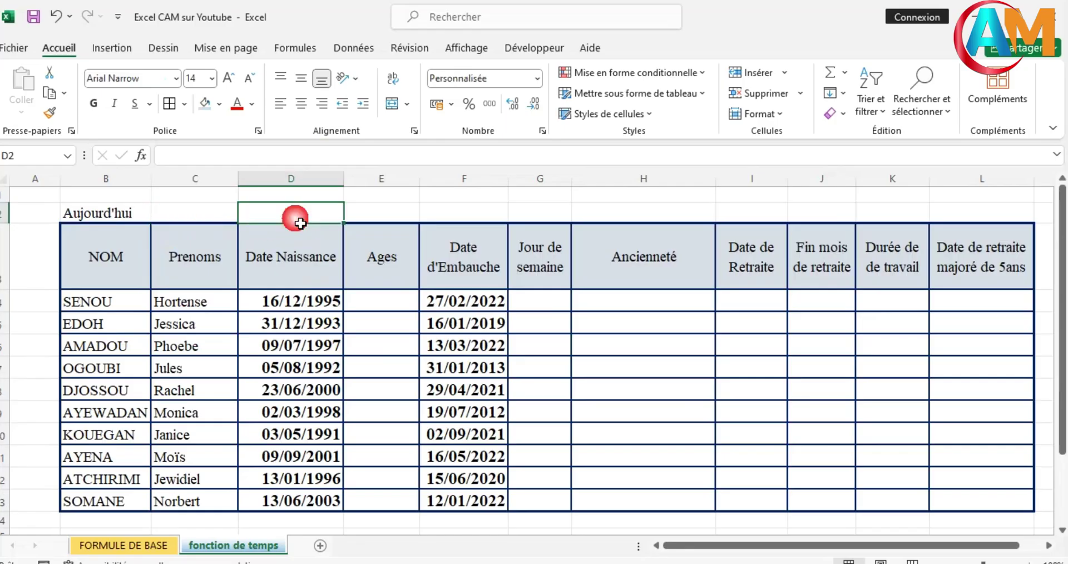
pyautogui.click(175, 220)
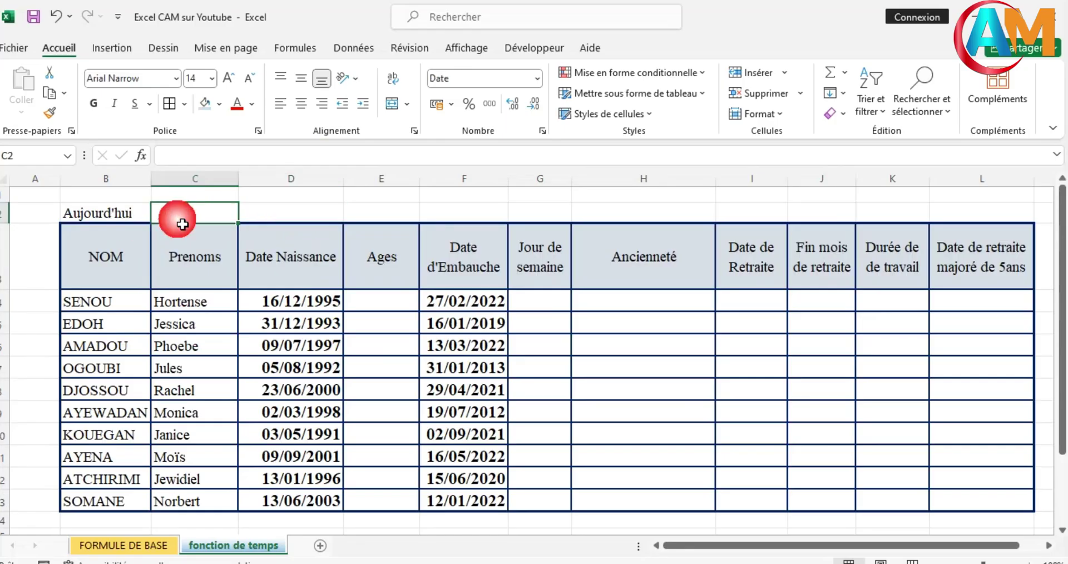
pyautogui.write('=')
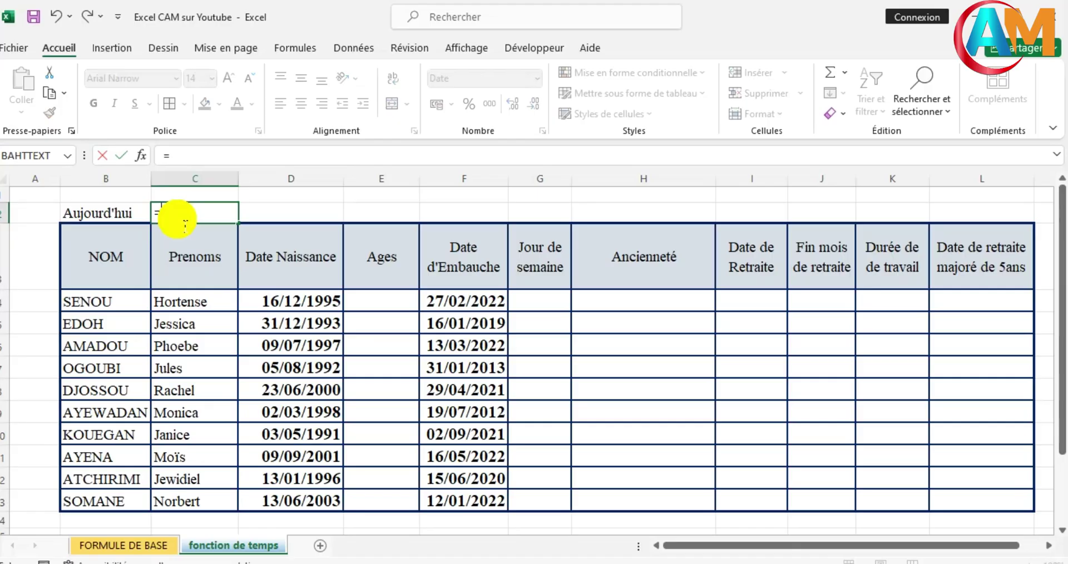
pyautogui.write('auj')
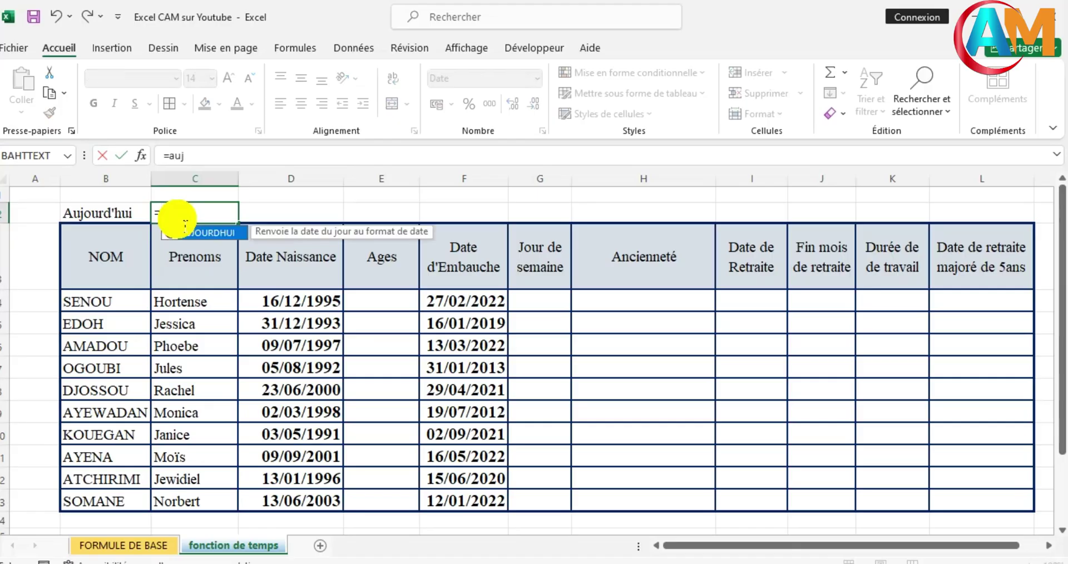
pyautogui.doubleClick(219, 236)
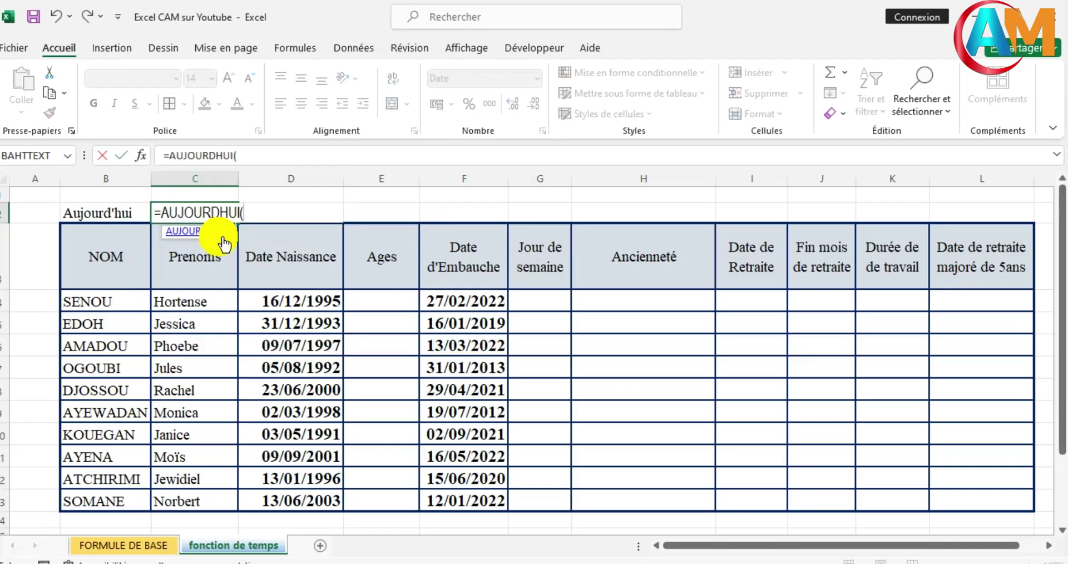
pyautogui.press('Return')
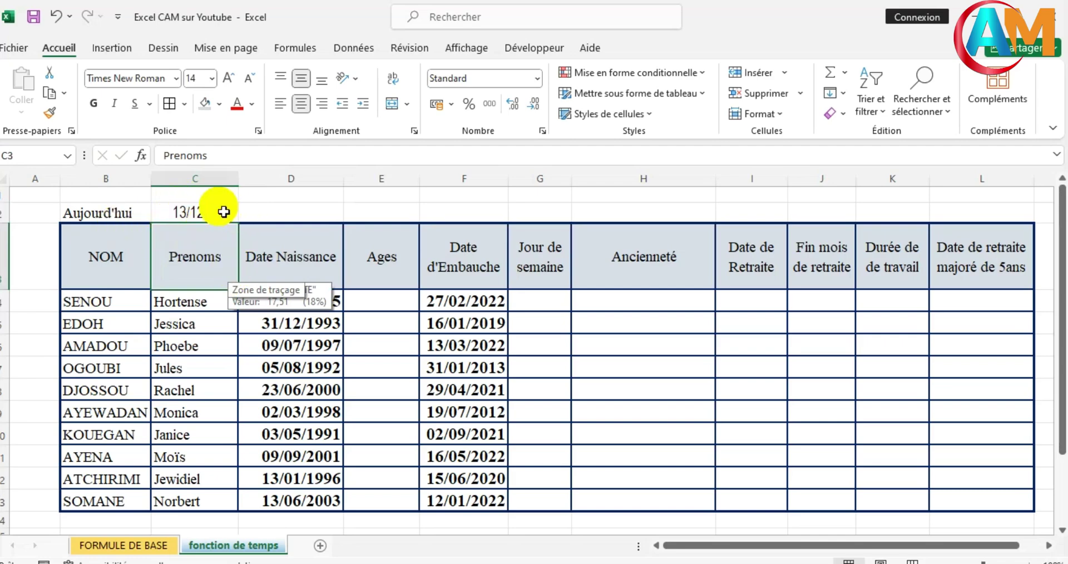
# Enter the MAINTENANT function in D2 to return the current date and time
pyautogui.click(283, 212)
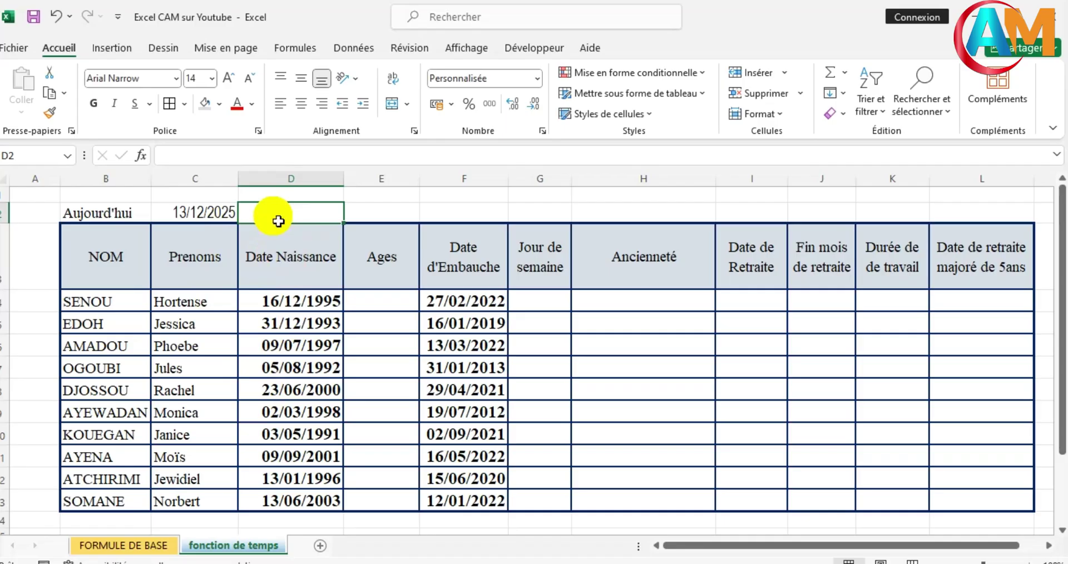
pyautogui.write('=')
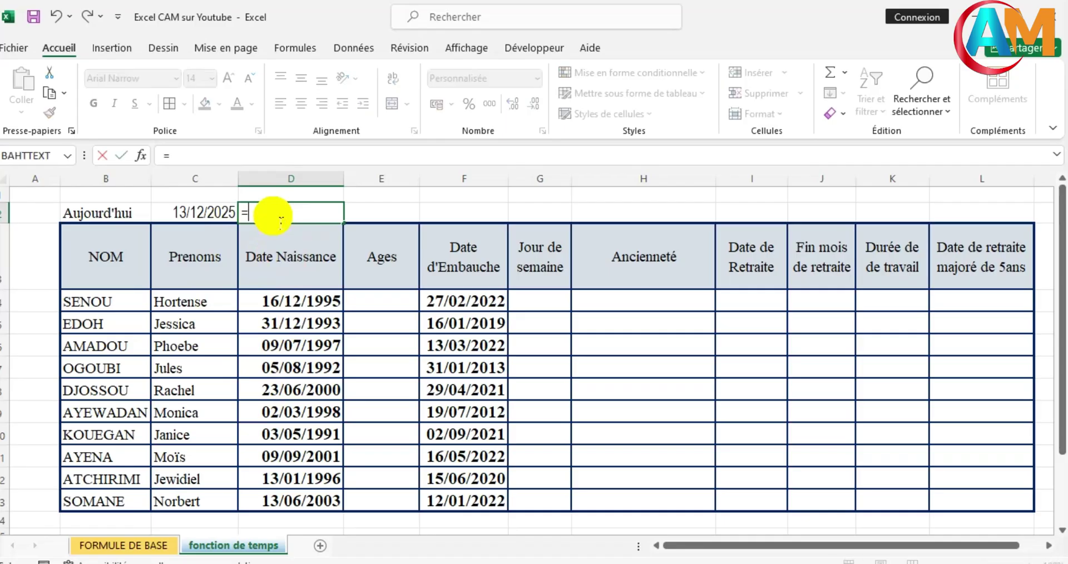
pyautogui.write('mai')
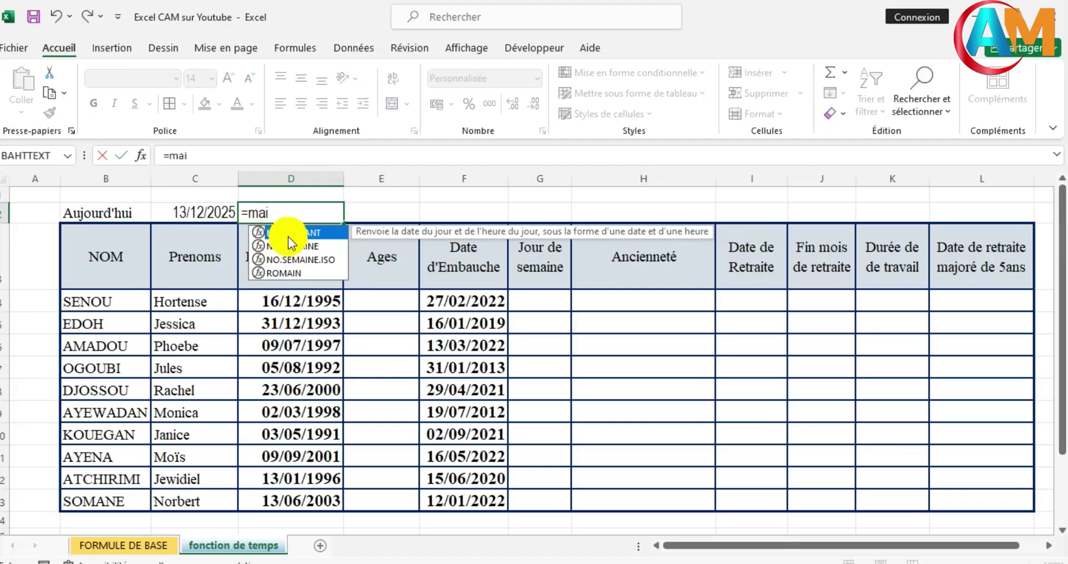
pyautogui.doubleClick(288, 236)
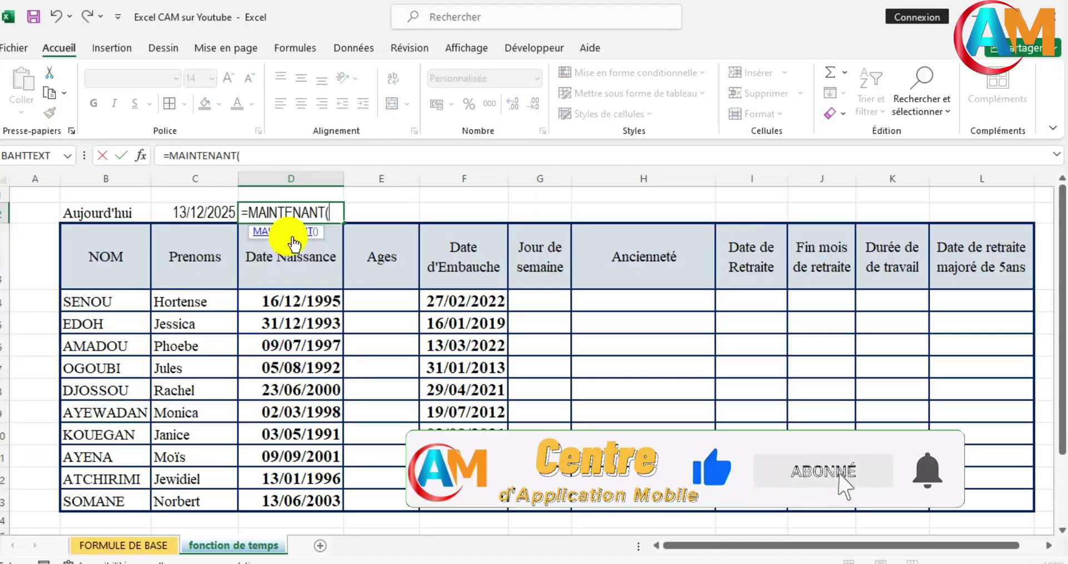
pyautogui.press('Return')
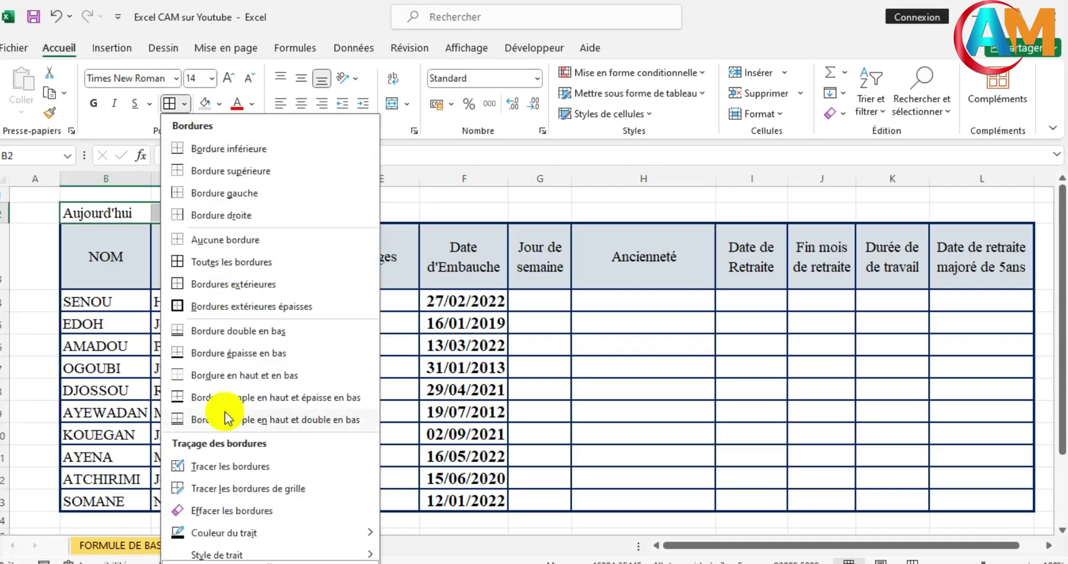
# Add thick dark blue borders around and between the Aujourd'hui cells, B2:D2
pyautogui.scroll(-1, 226, 417)
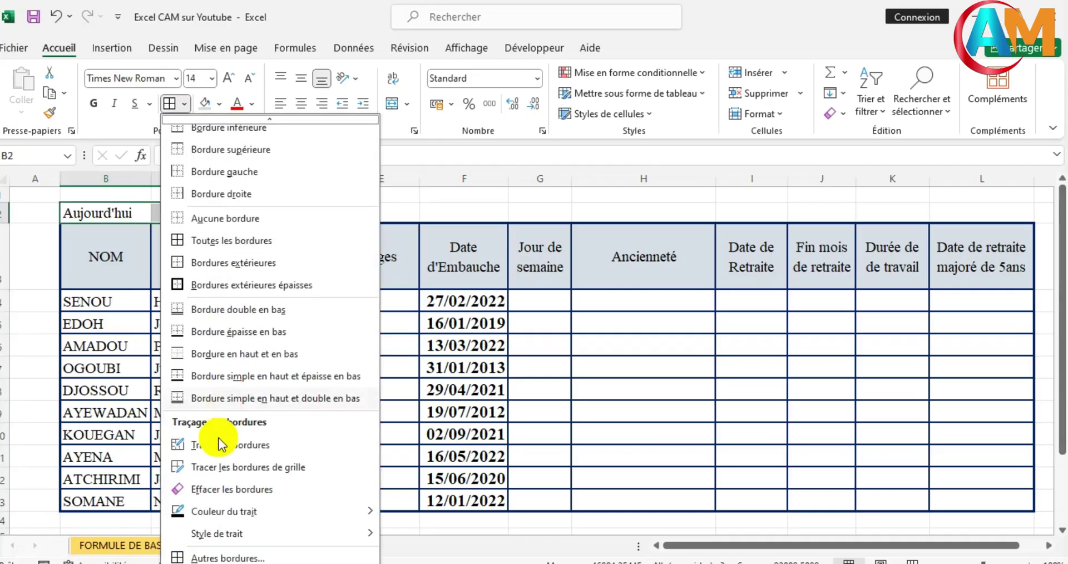
pyautogui.click(199, 558)
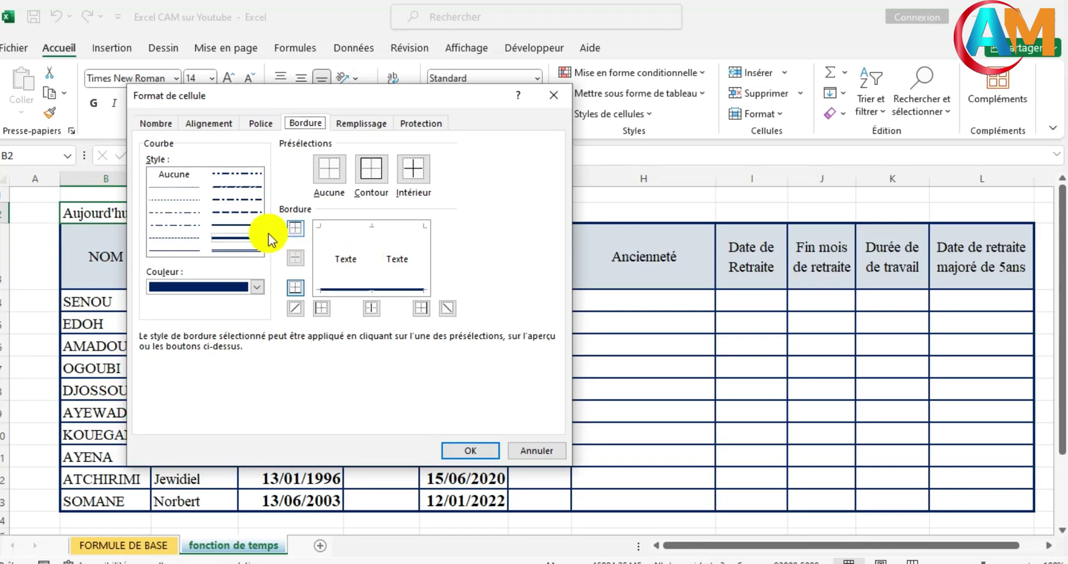
pyautogui.click(256, 238)
pyautogui.click(391, 173)
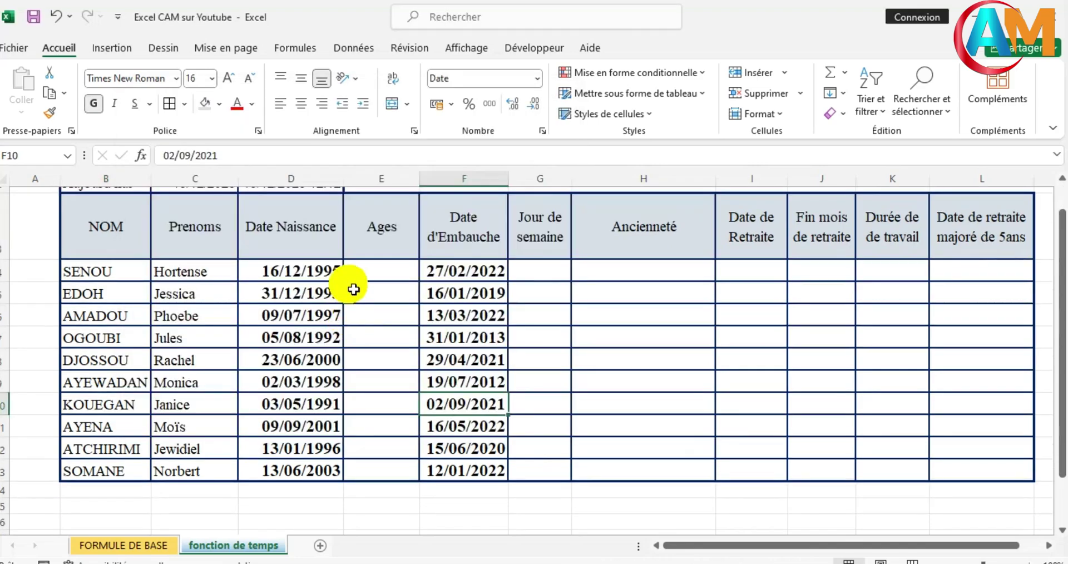
# In E4, write a DATEDIF formula counting the full years ("y") from the birth date in D4 to today's date in C2
pyautogui.scroll(1, 363, 339)
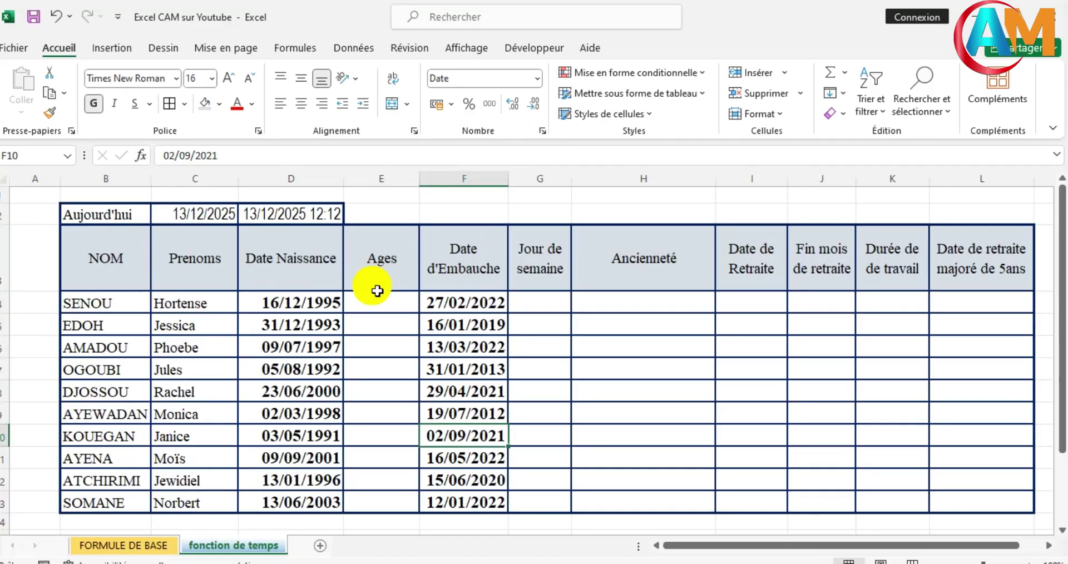
pyautogui.click(377, 292)
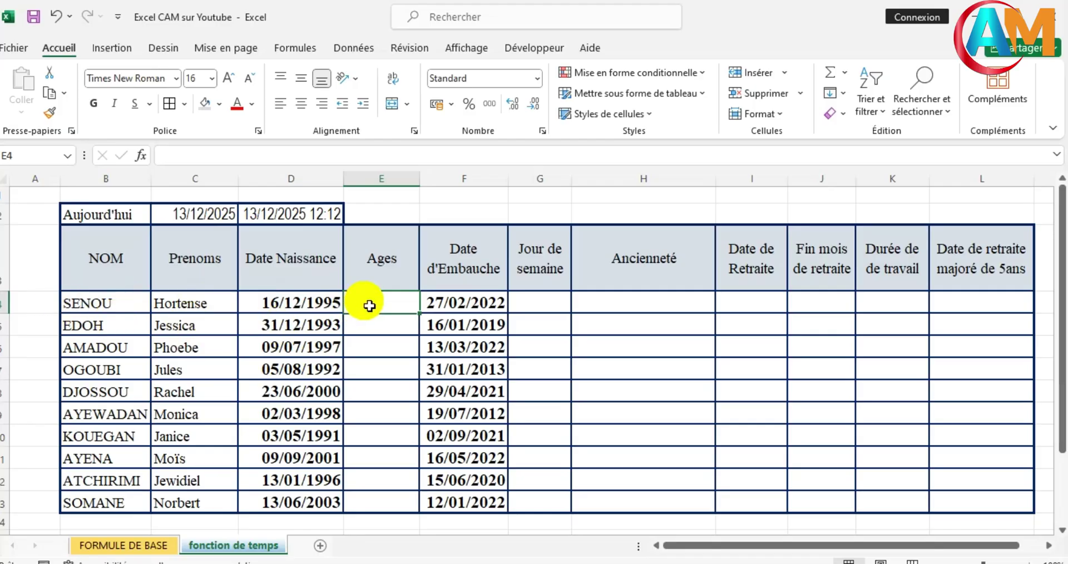
pyautogui.write('=date')
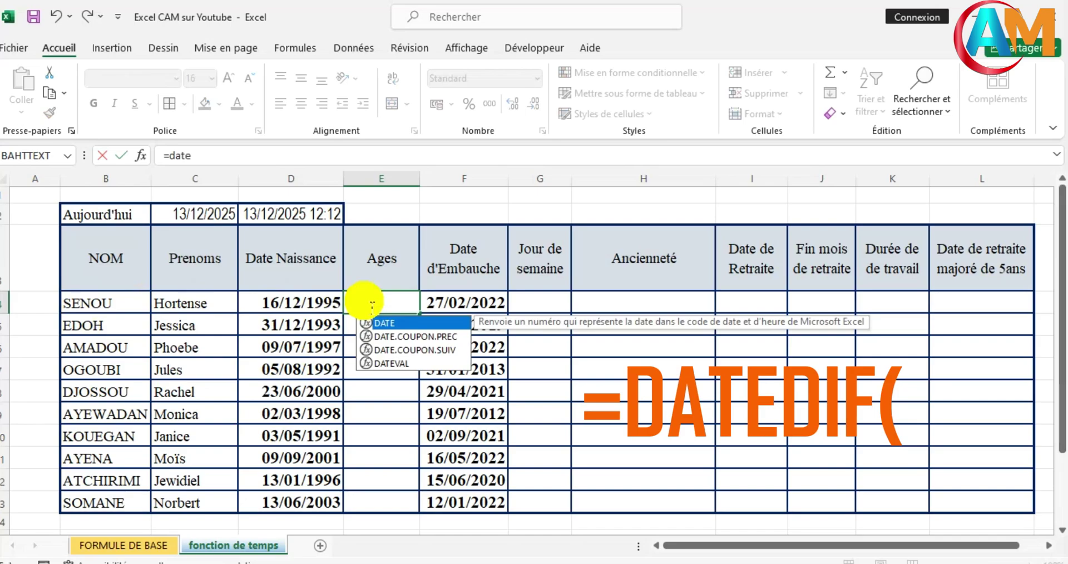
pyautogui.write('dif')
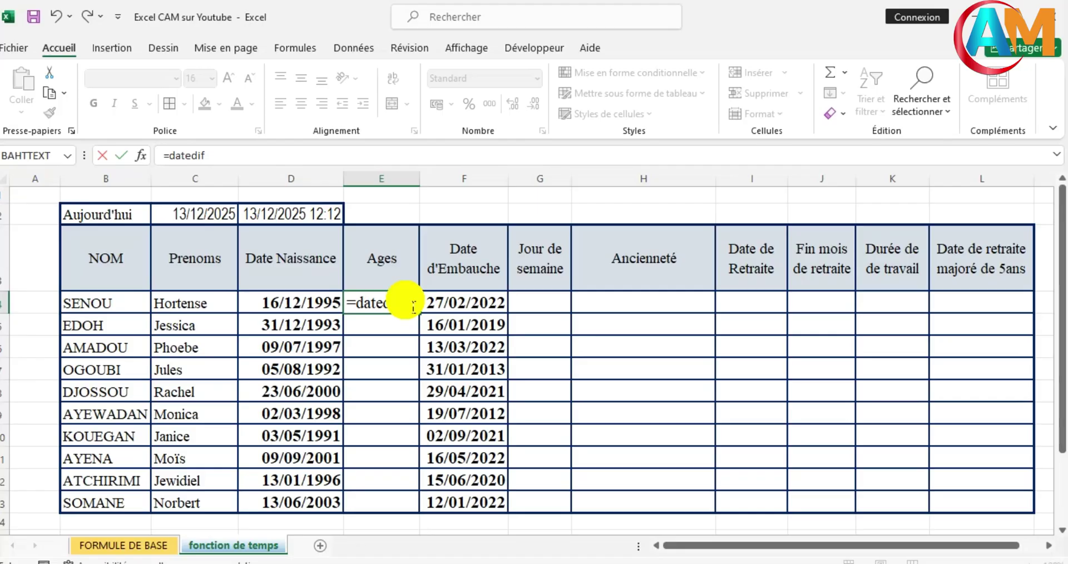
pyautogui.write('(')
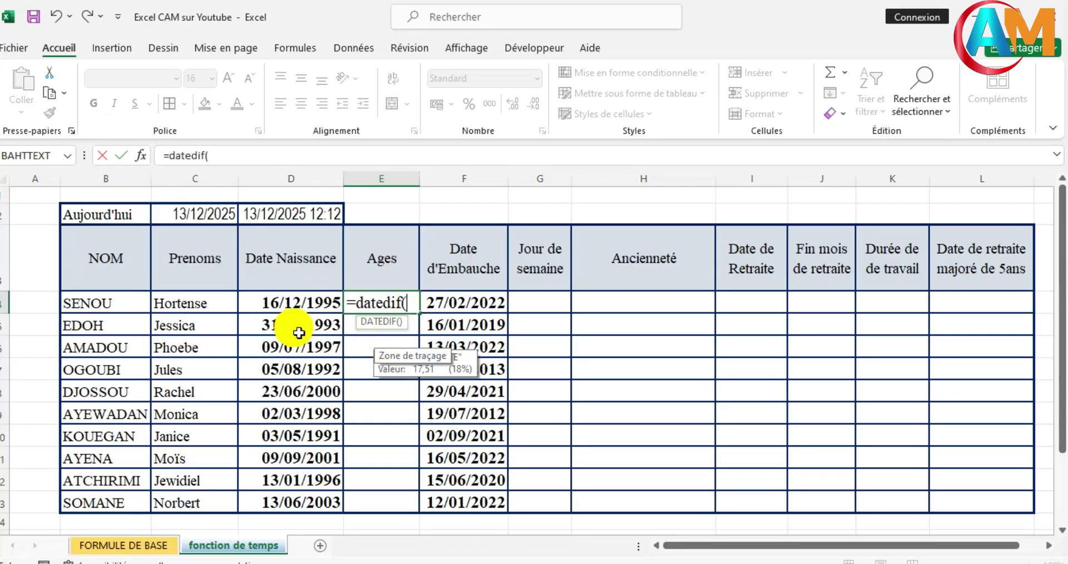
pyautogui.click(303, 305)
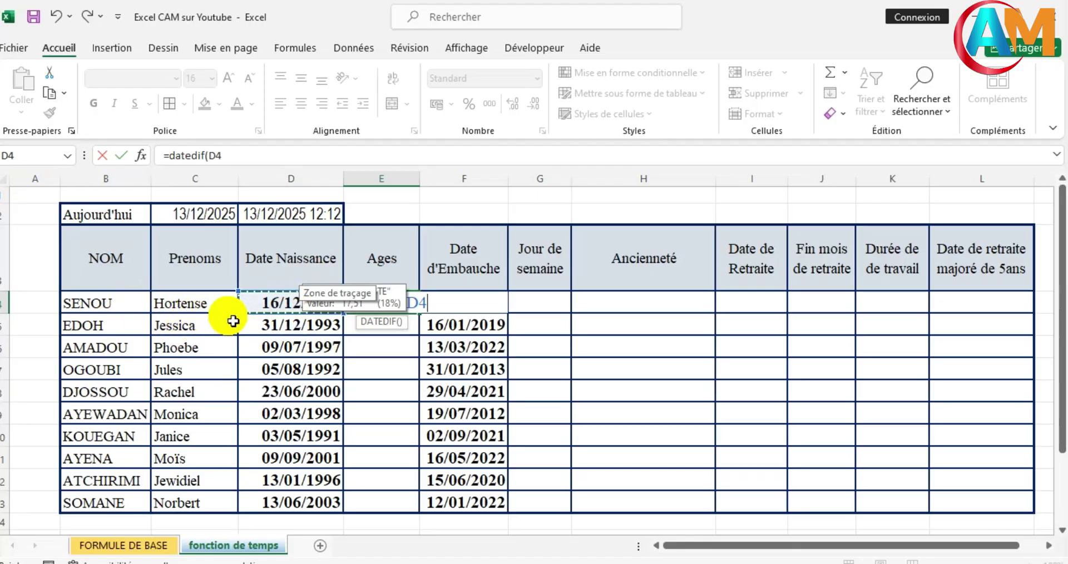
pyautogui.press('F2')
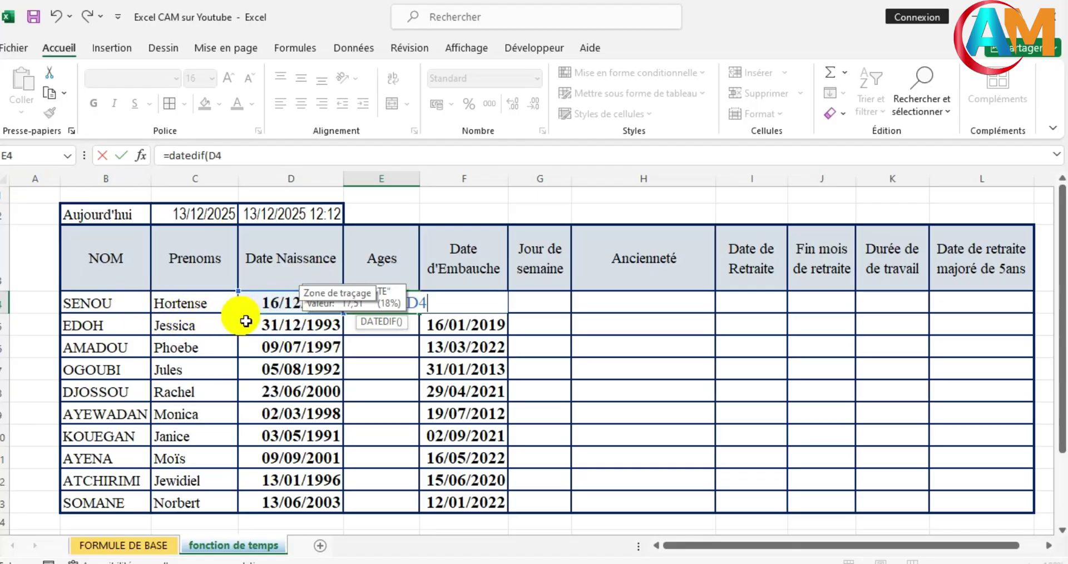
pyautogui.write(';')
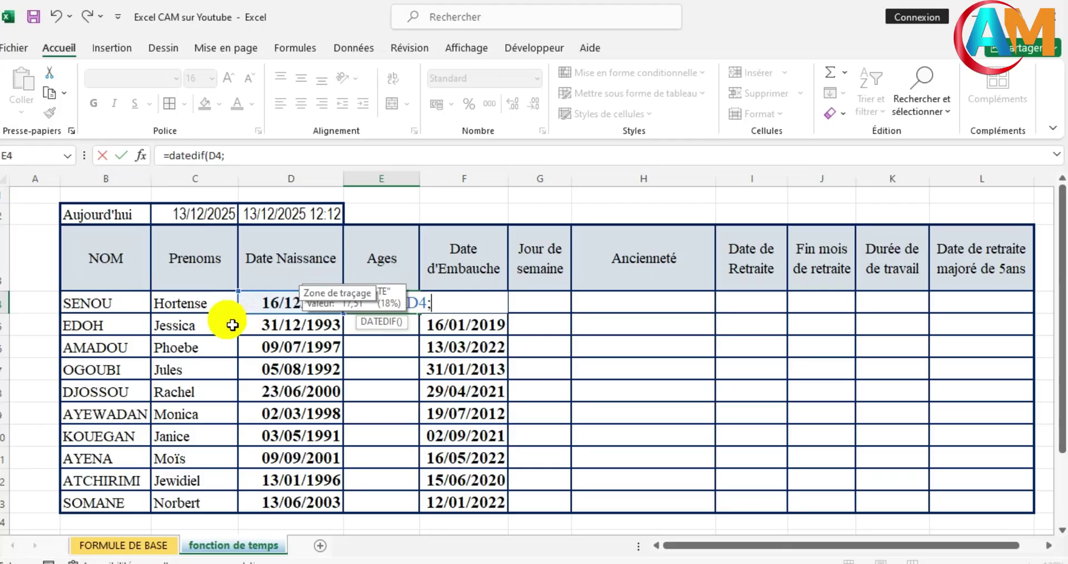
pyautogui.click(202, 225)
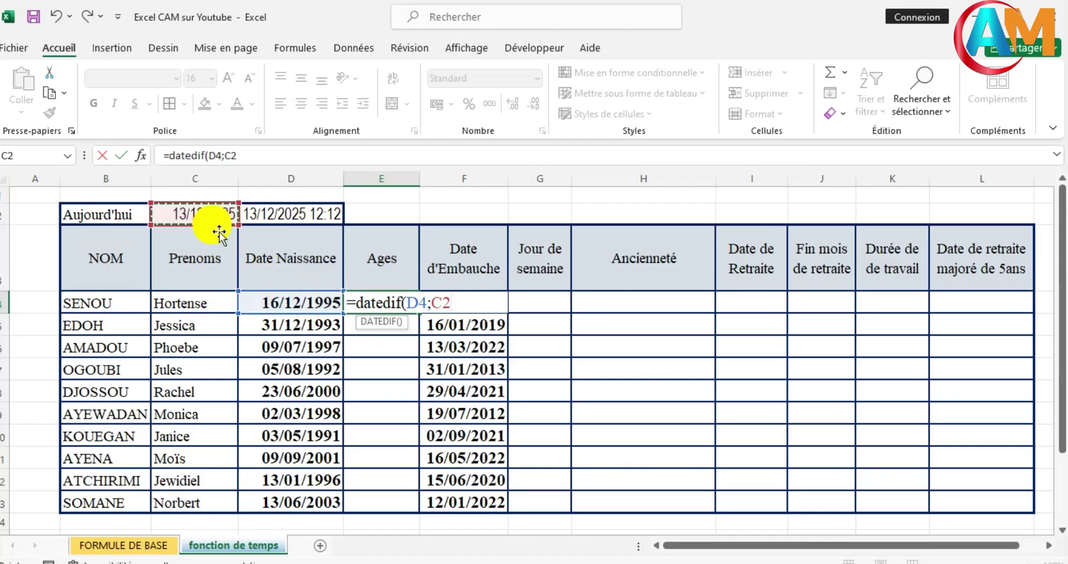
pyautogui.write(';"y')
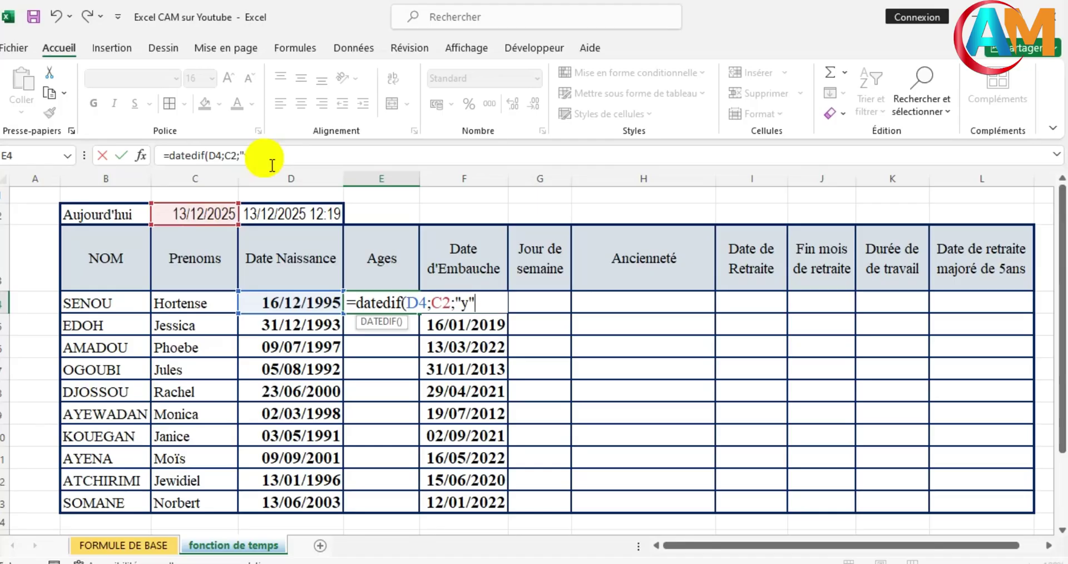
pyautogui.write(')')
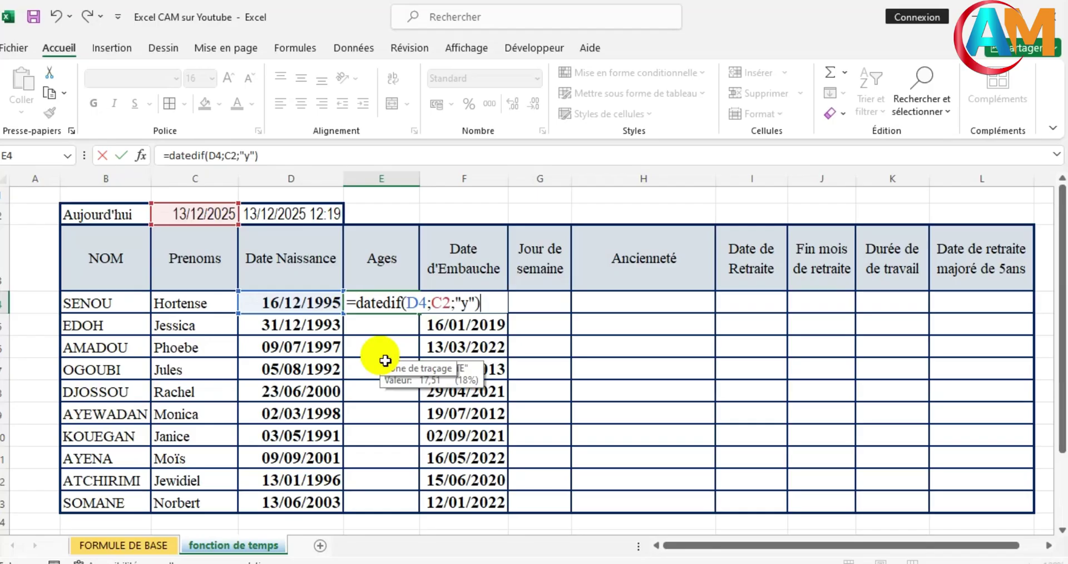
# Append the text " ans" to the age formula in E4 with the & operator and commit it
pyautogui.write('&')
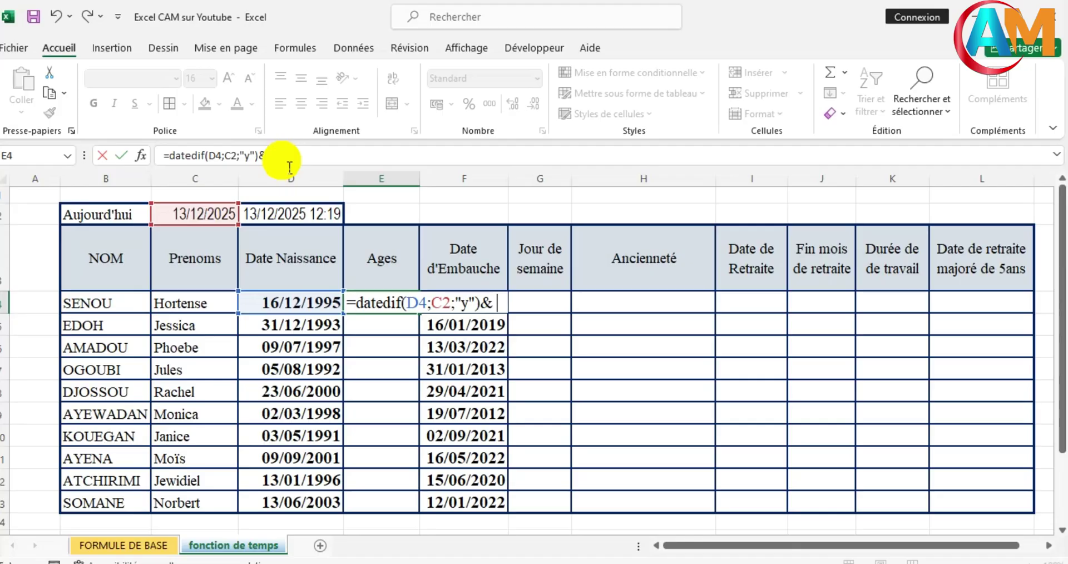
pyautogui.write('" an')
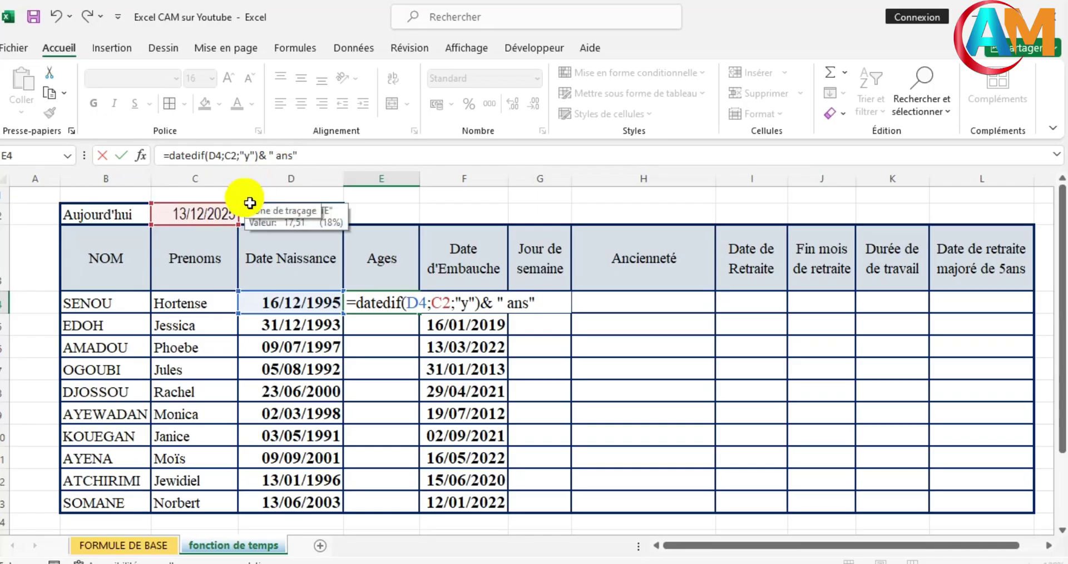
pyautogui.write('s"')
pyautogui.press('Return')
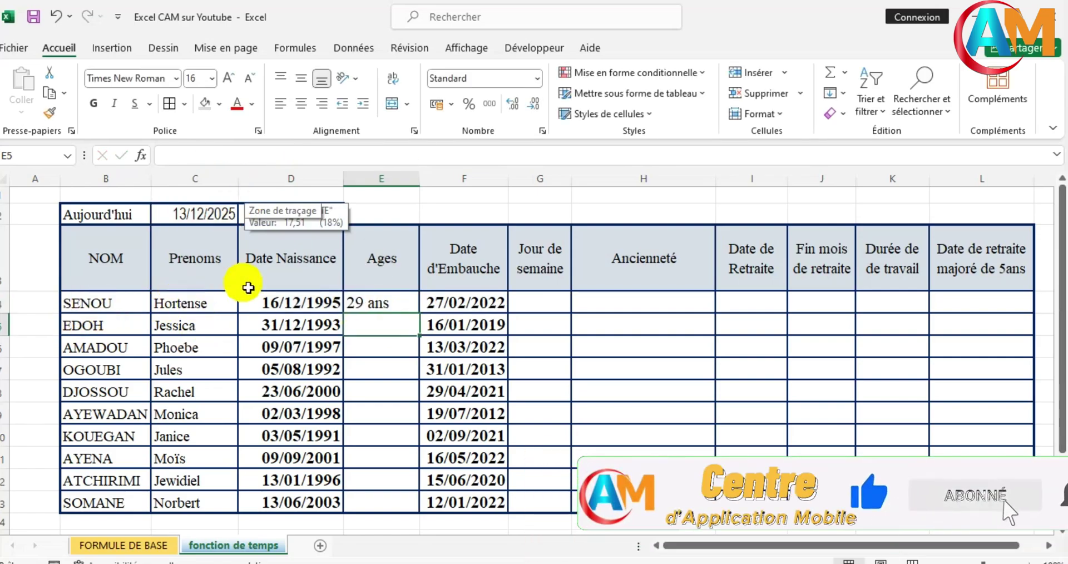
# Lock the row of the today's-date reference in the E4 age formula, making it C$2
pyautogui.click(359, 303)
pyautogui.scroll(-1, 378, 367)
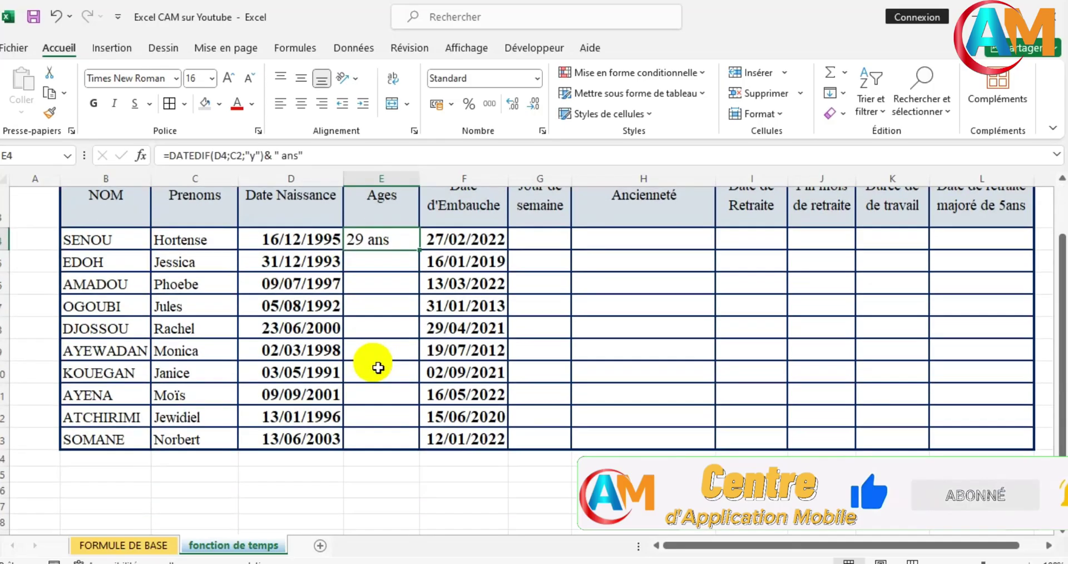
pyautogui.scroll(1, 377, 359)
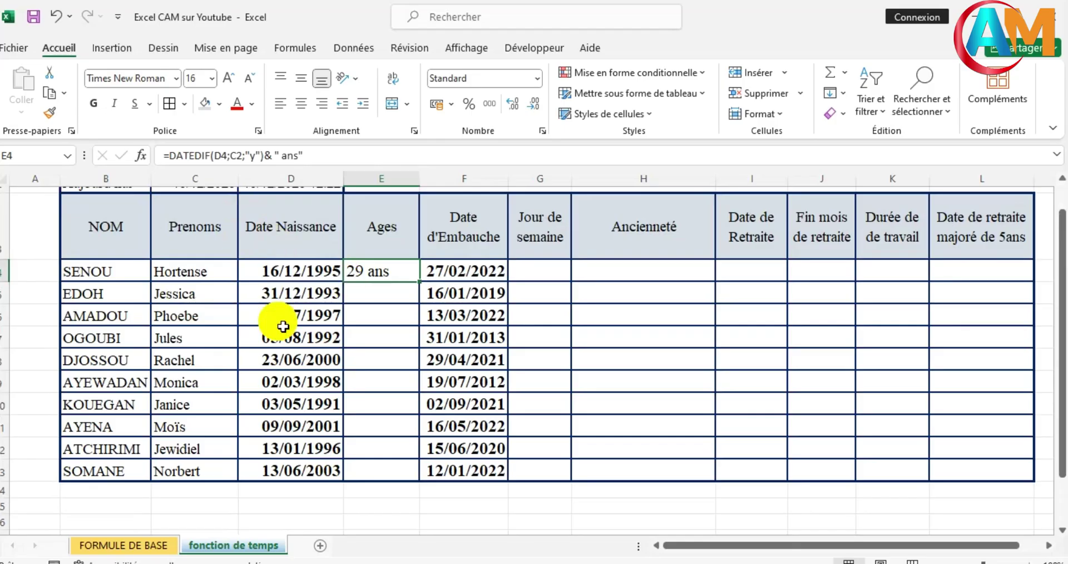
pyautogui.scroll(1, 295, 328)
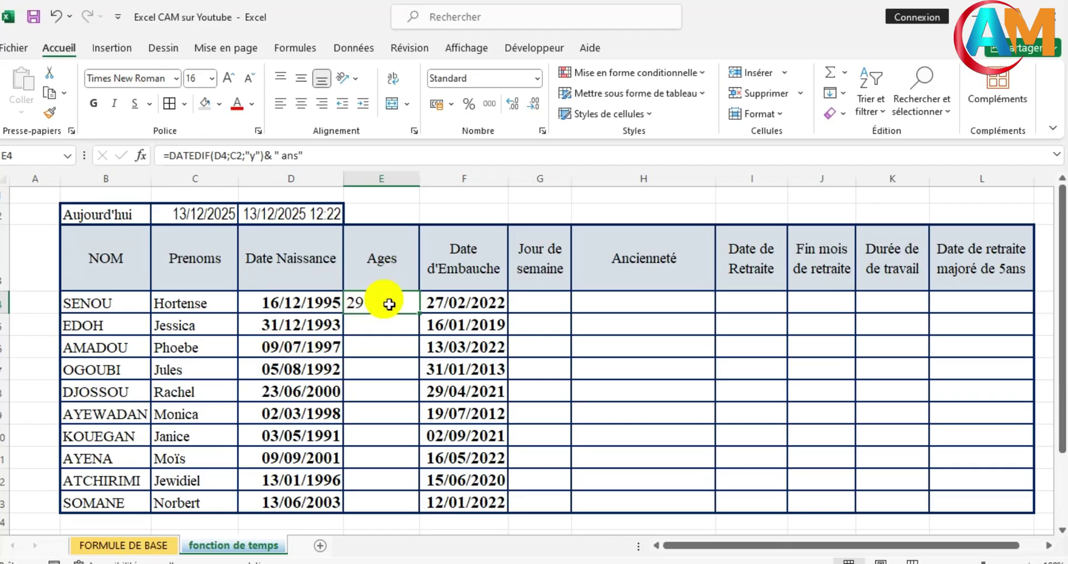
pyautogui.doubleClick(389, 305)
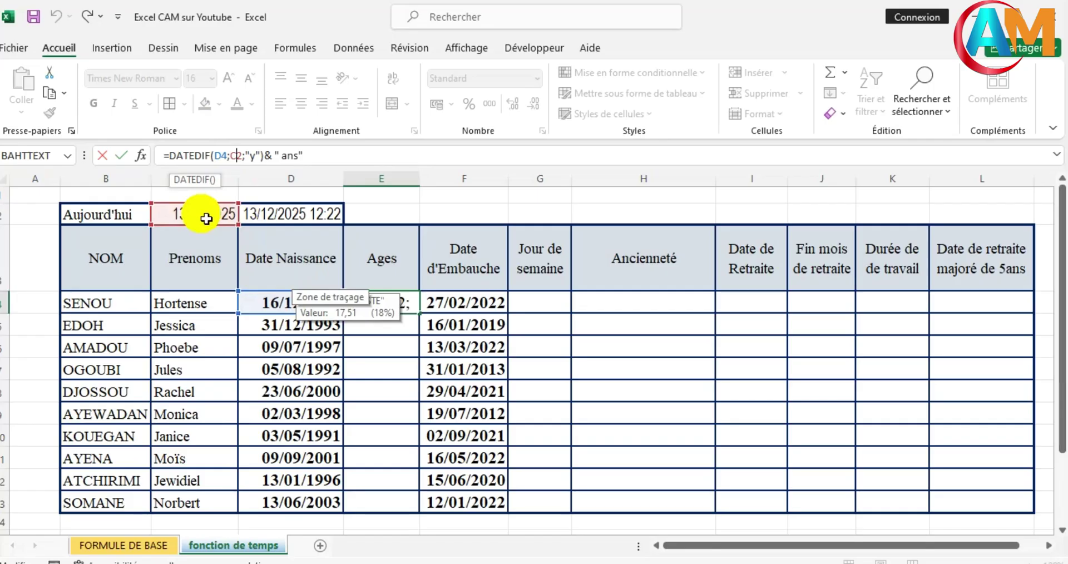
pyautogui.write('$')
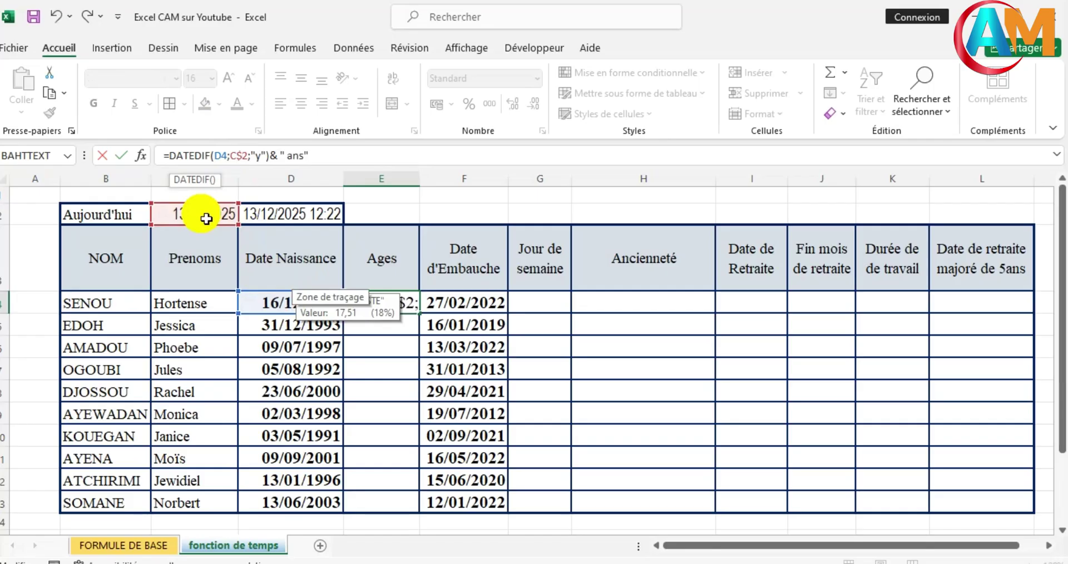
pyautogui.press('Return')
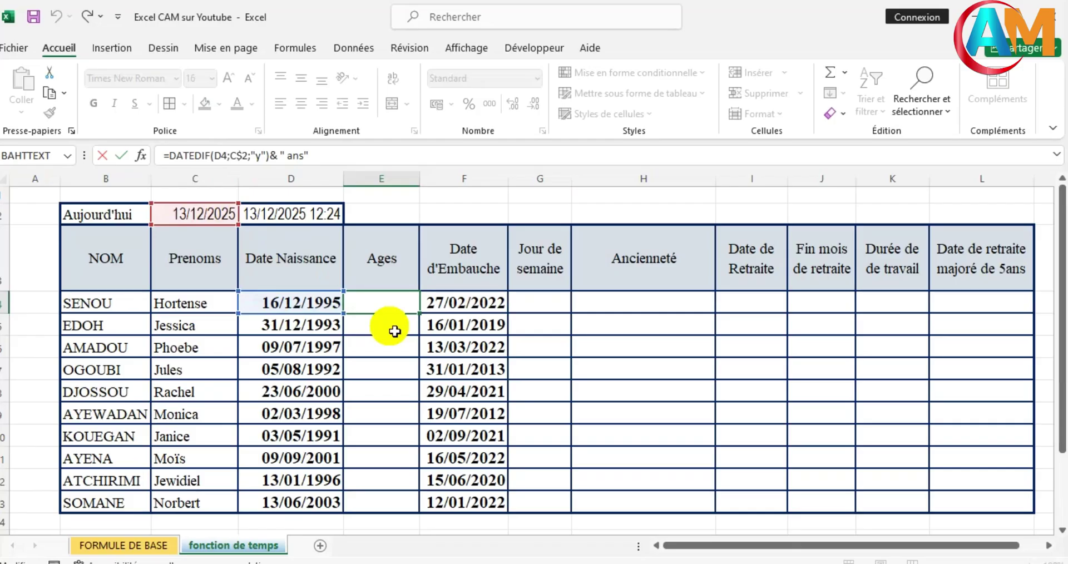
# Copy the age formula from E4 down the Ages column to E13
pyautogui.click(398, 306)
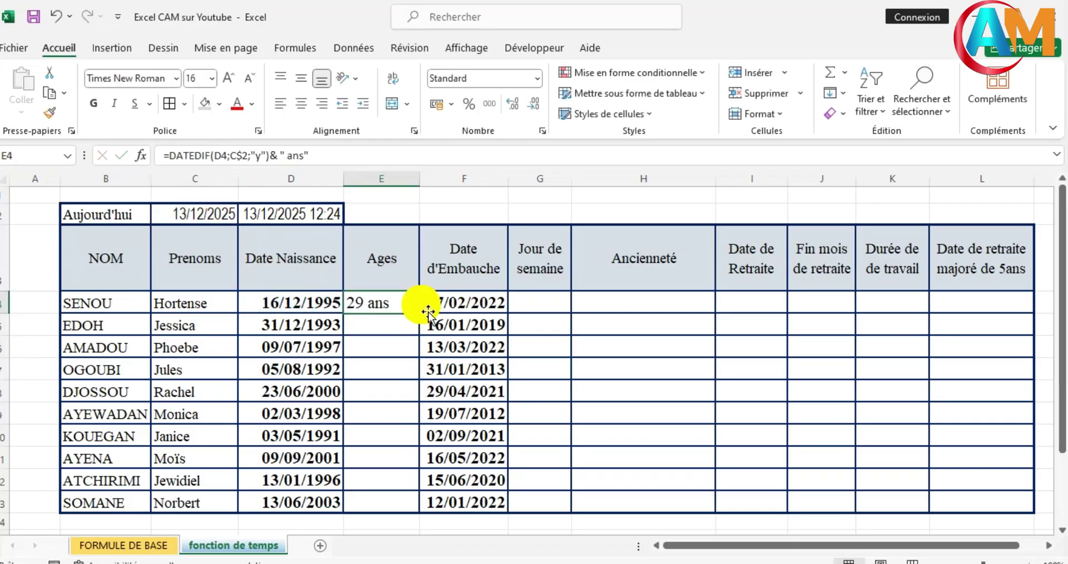
pyautogui.moveTo(418, 313); pyautogui.dragTo(410, 510)
pyautogui.scroll(-1, 357, 369)
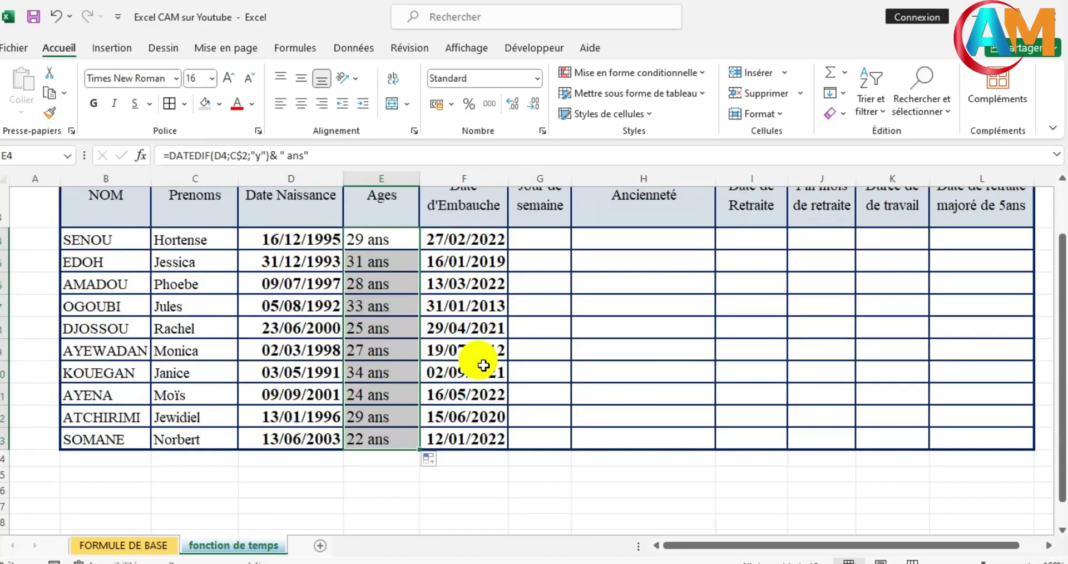
pyautogui.click(382, 351)
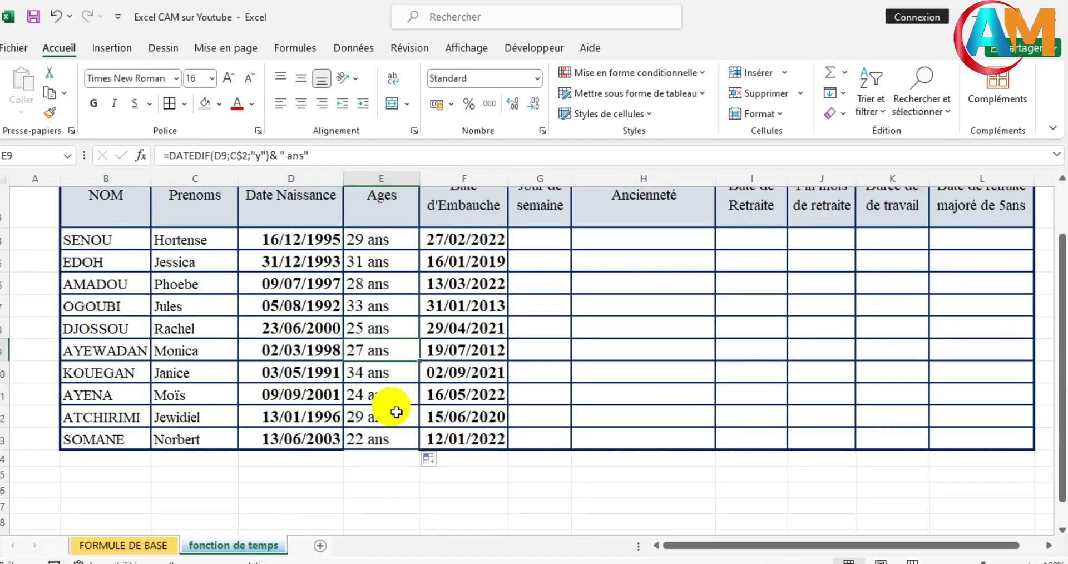
# Enter =JOURSEM(F4;2) in G4 for the hiring date's weekday number, and copy it down the Jour de semaine column to G13
pyautogui.scroll(1, 396, 412)
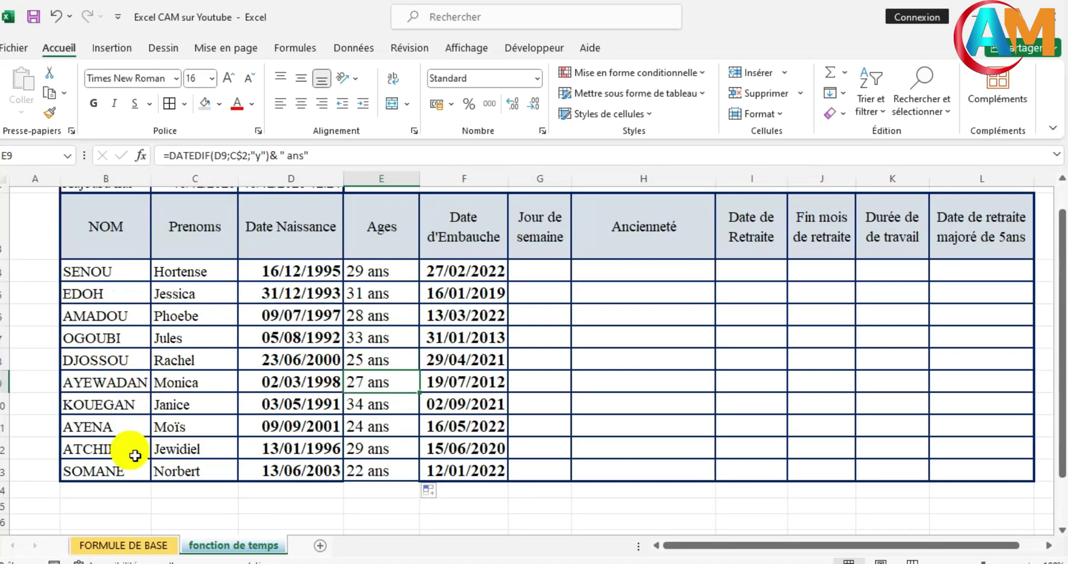
pyautogui.scroll(1, 257, 463)
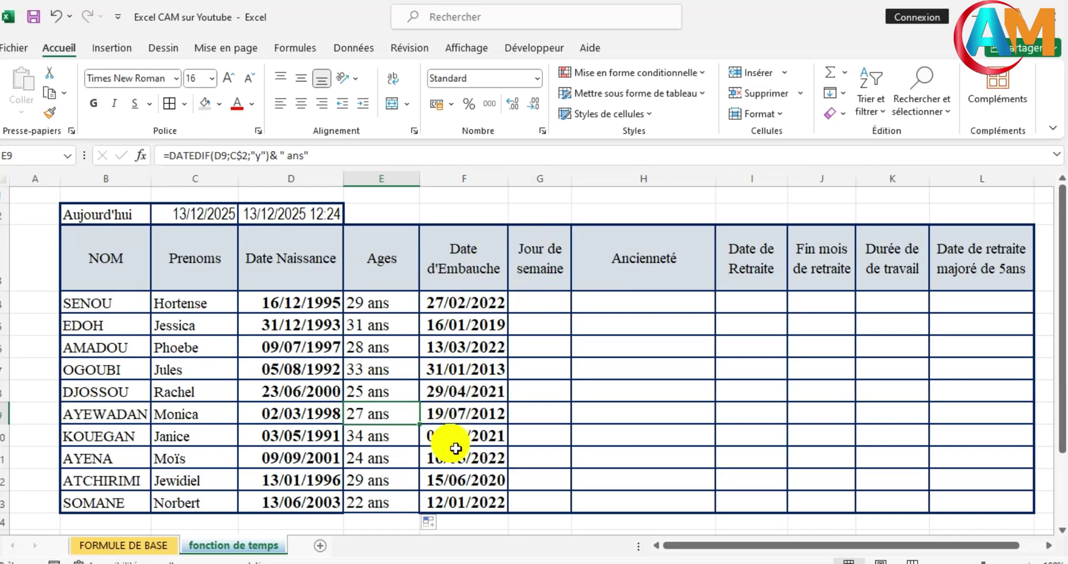
pyautogui.click(549, 307)
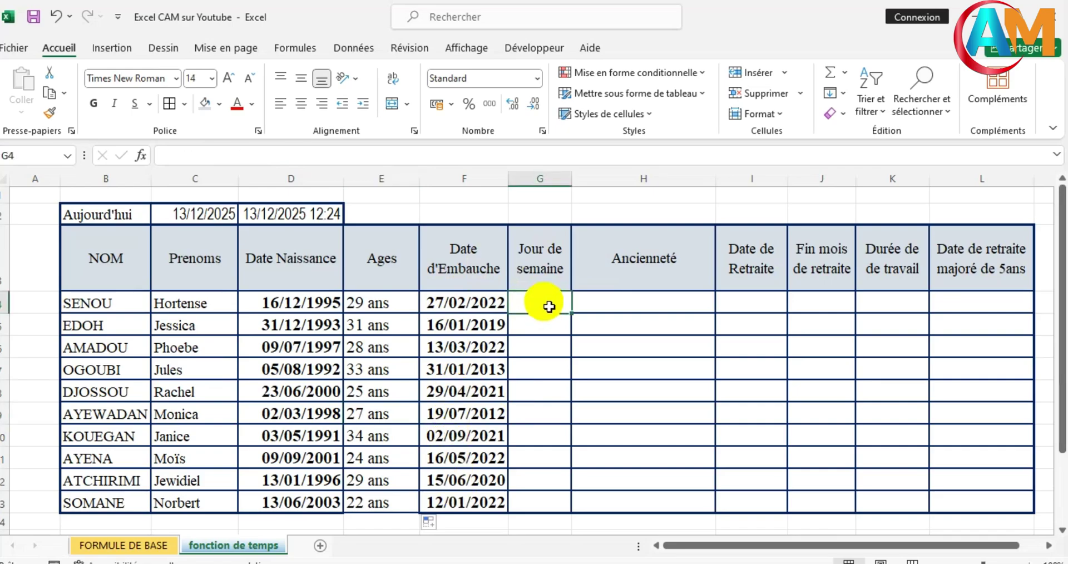
pyautogui.write('=jout')
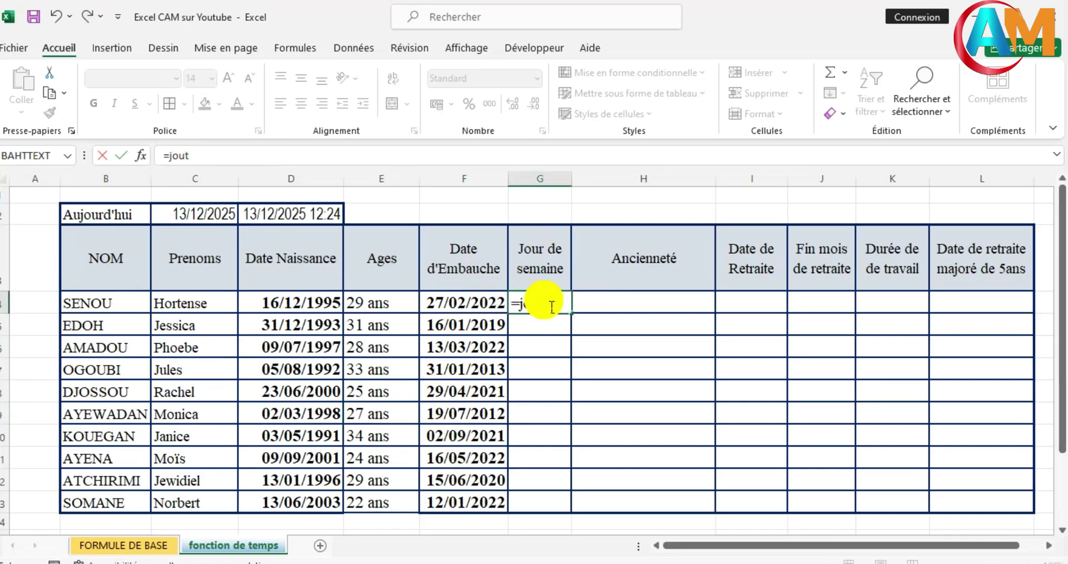
pyautogui.press('BackSpace')
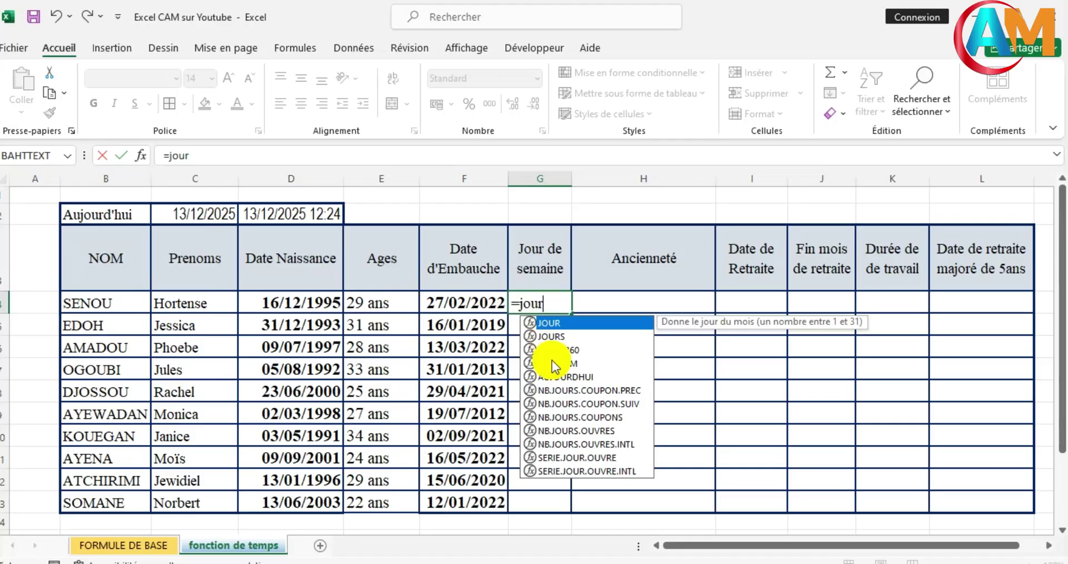
pyautogui.doubleClick(557, 365)
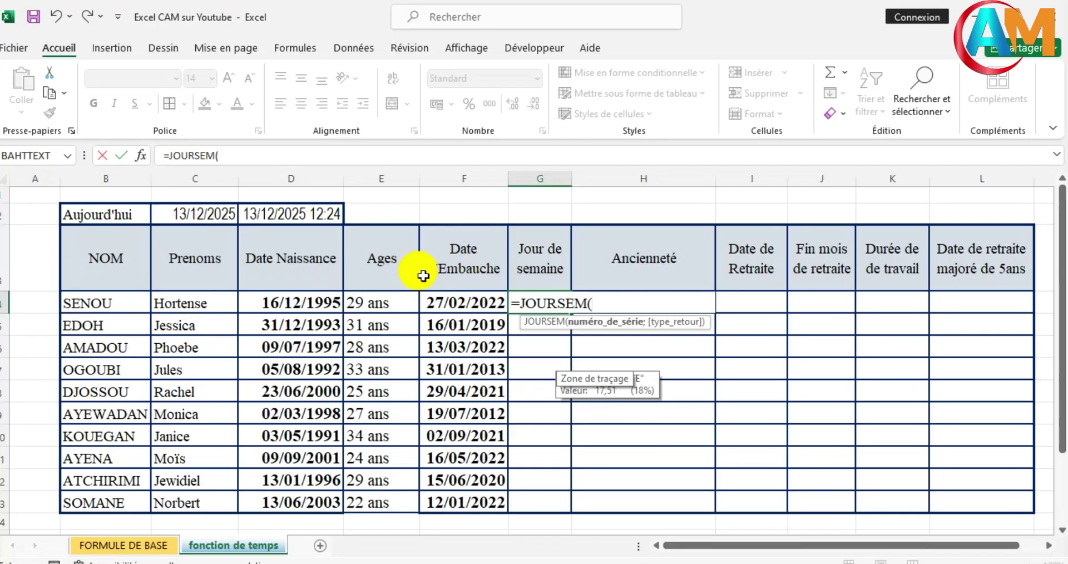
pyautogui.click(450, 311)
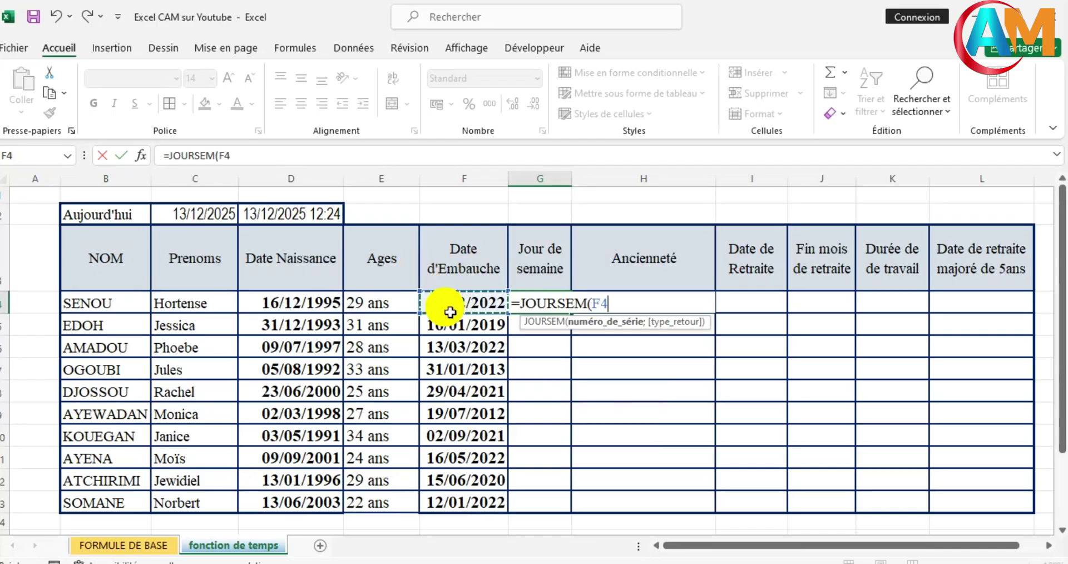
pyautogui.write(';')
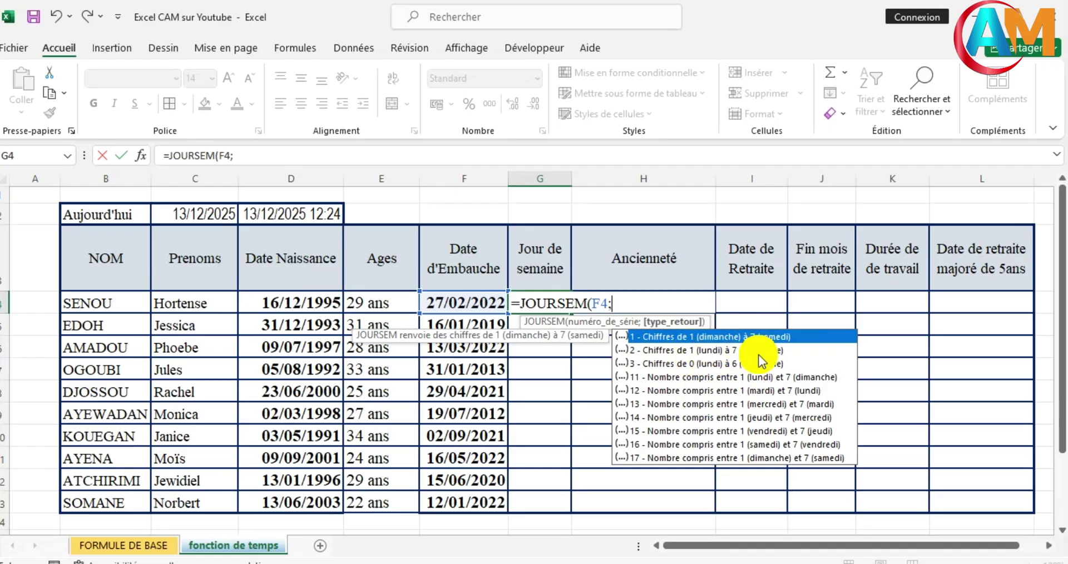
pyautogui.write('2')
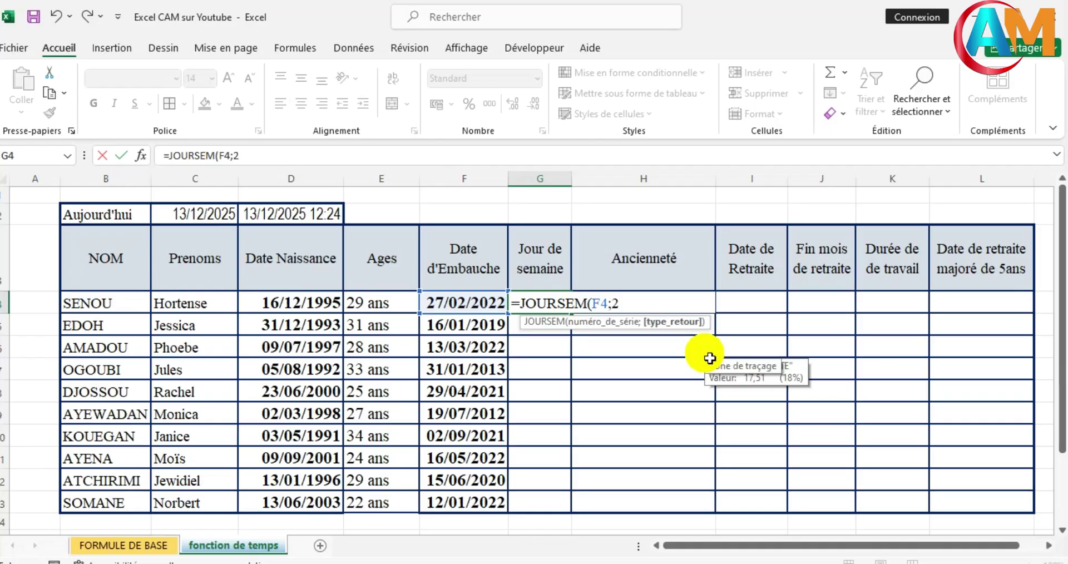
pyautogui.hotkey('ctrl', 'Return')
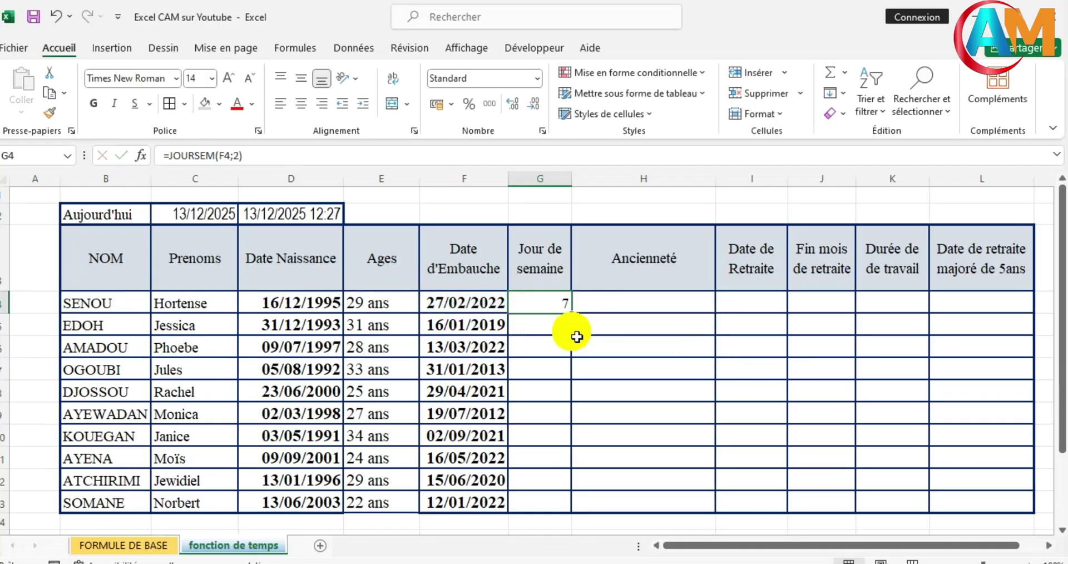
pyautogui.moveTo(572, 313); pyautogui.dragTo(570, 507)
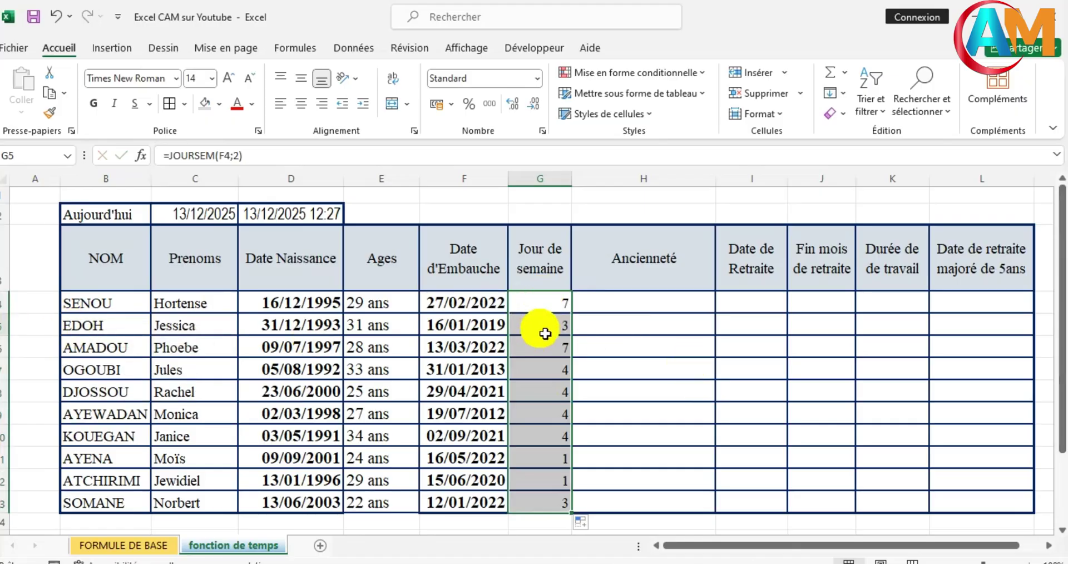
pyautogui.click(548, 325)
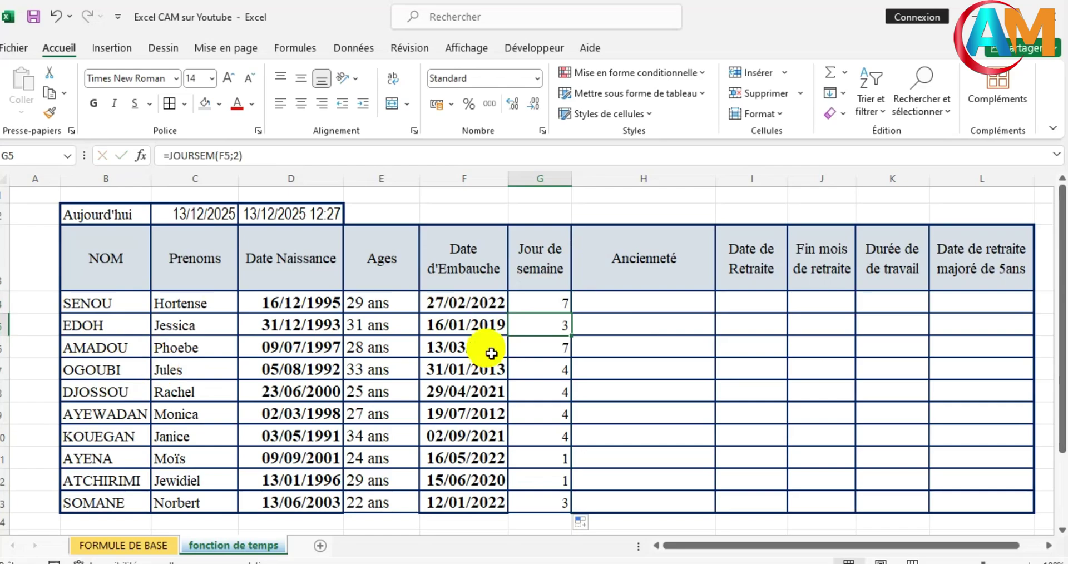
# Enter =C2-F4 in H4 to calculate the first employee's seniority from today's date and the hiring date
pyautogui.click(534, 346)
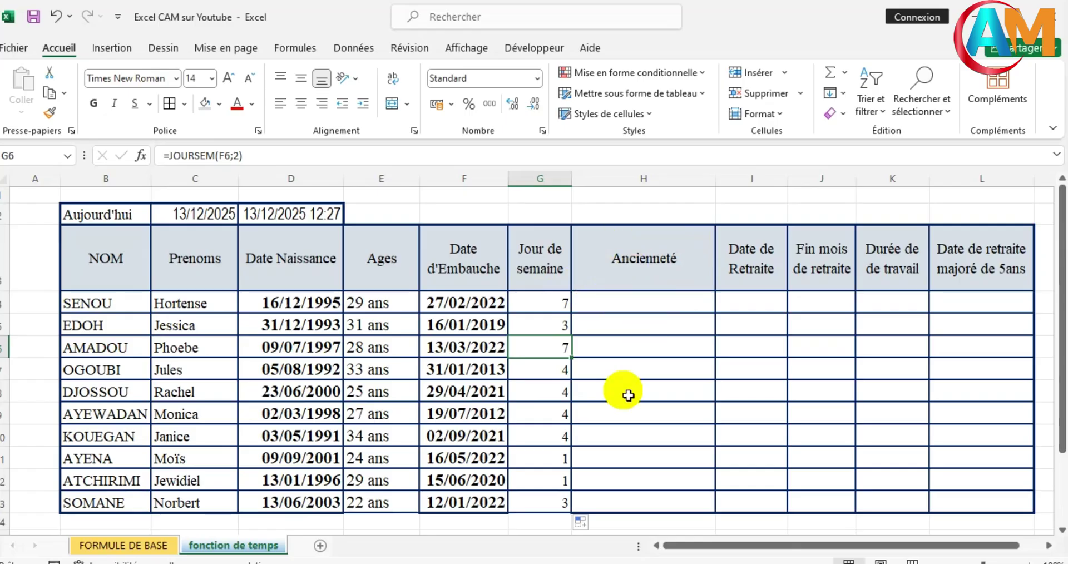
pyautogui.scroll(-1, 628, 420)
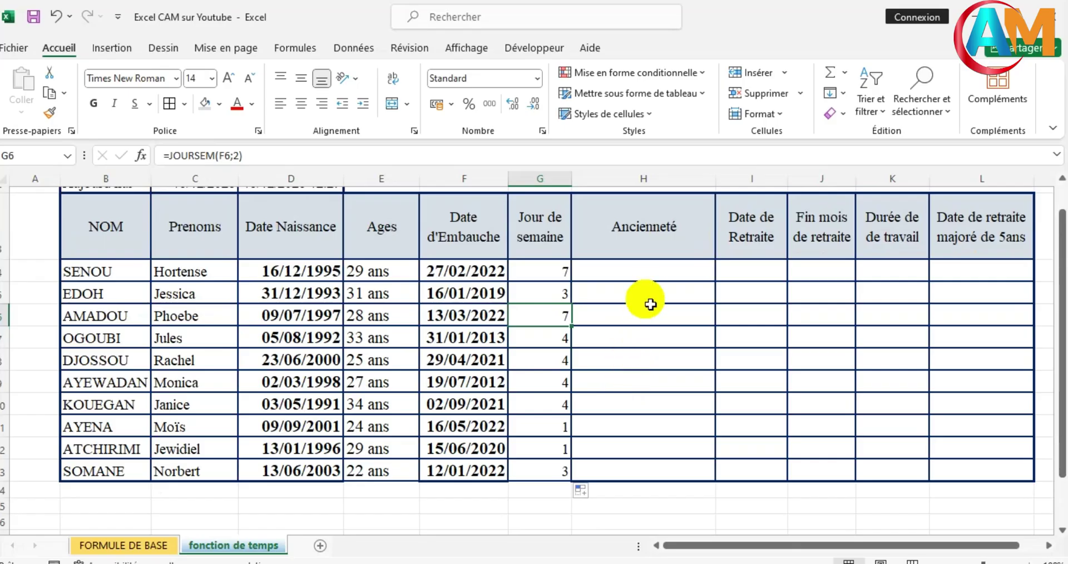
pyautogui.click(659, 280)
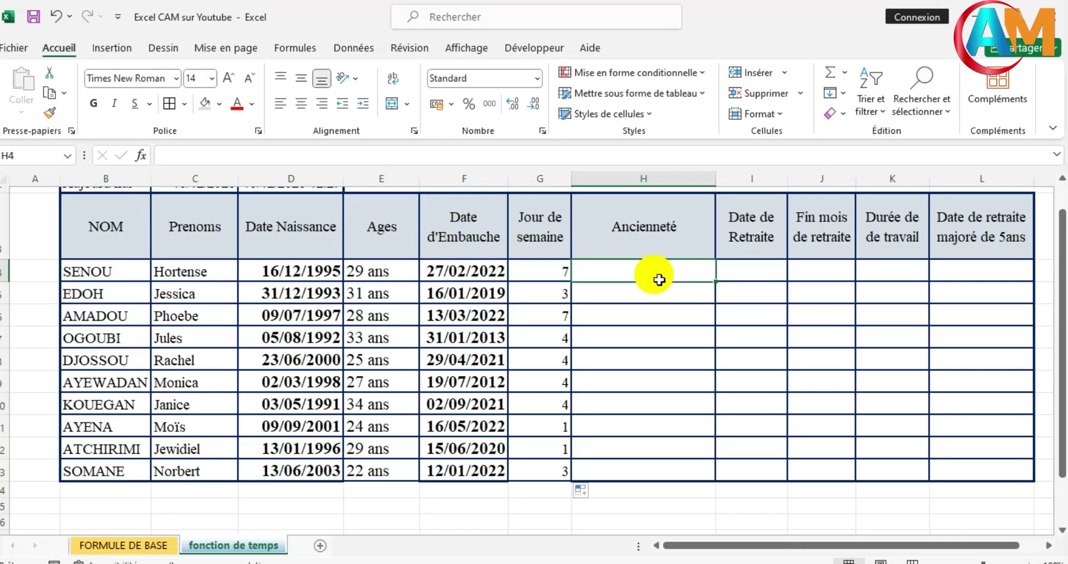
pyautogui.write('=')
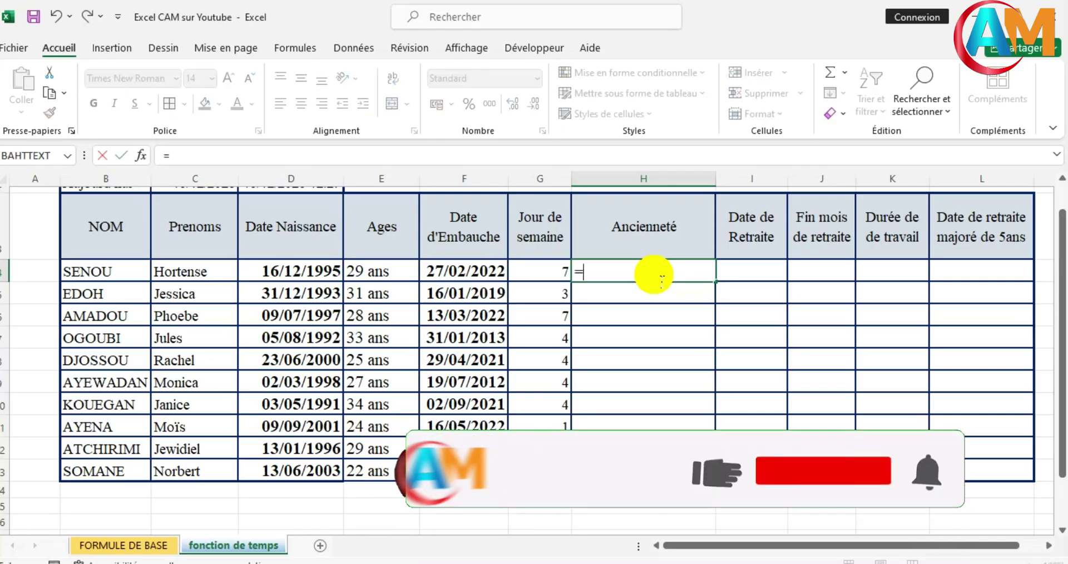
pyautogui.scroll(1, 654, 275)
pyautogui.click(217, 214)
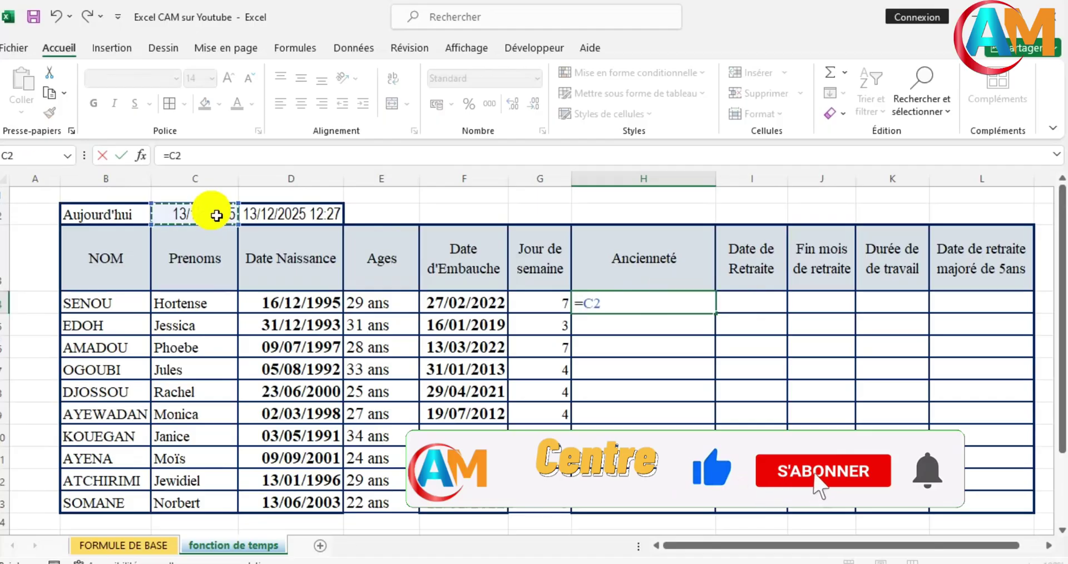
pyautogui.write('-')
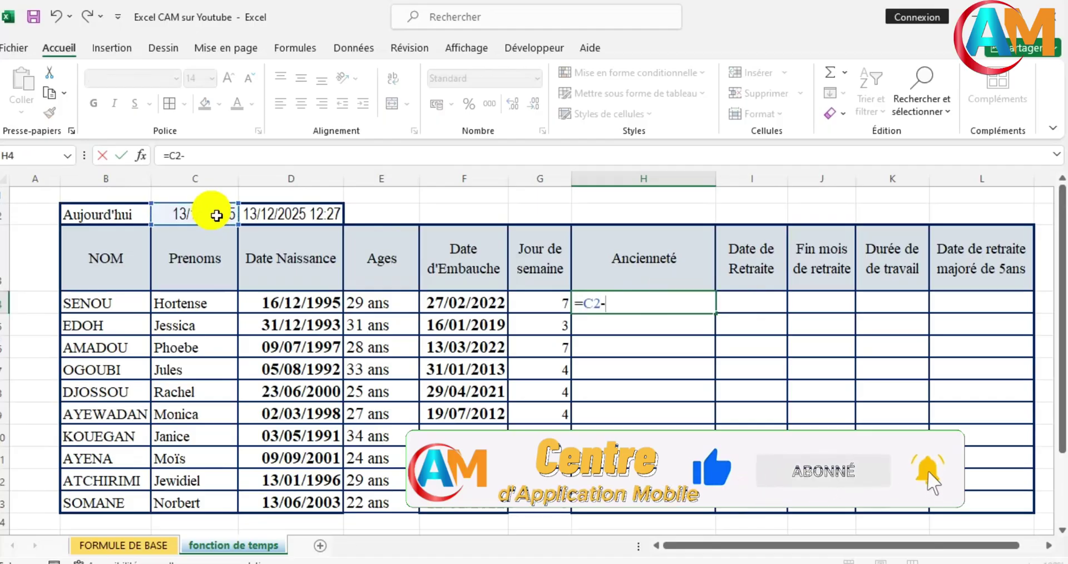
pyautogui.click(466, 314)
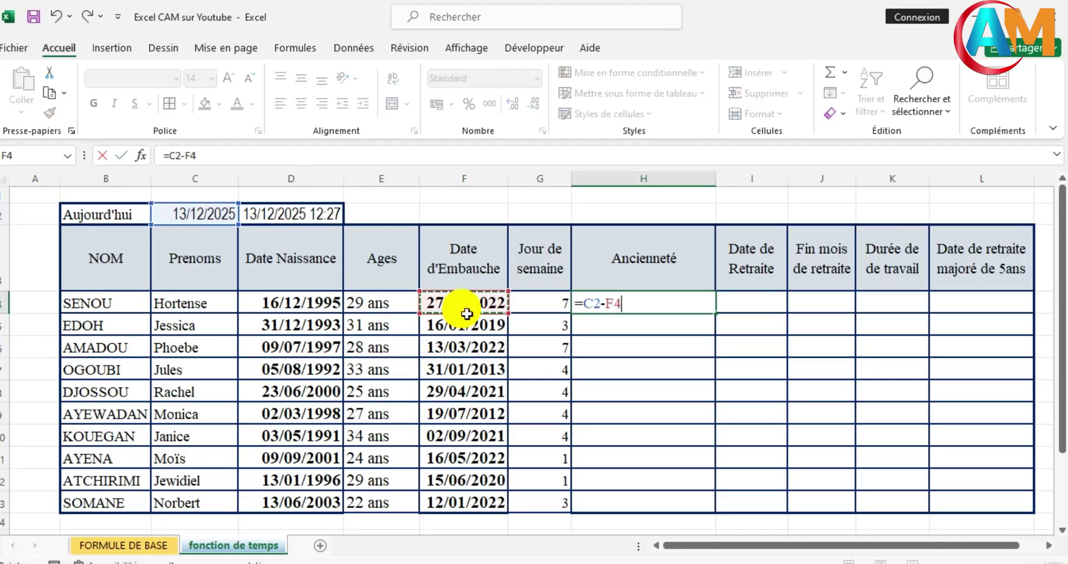
pyautogui.press('Return')
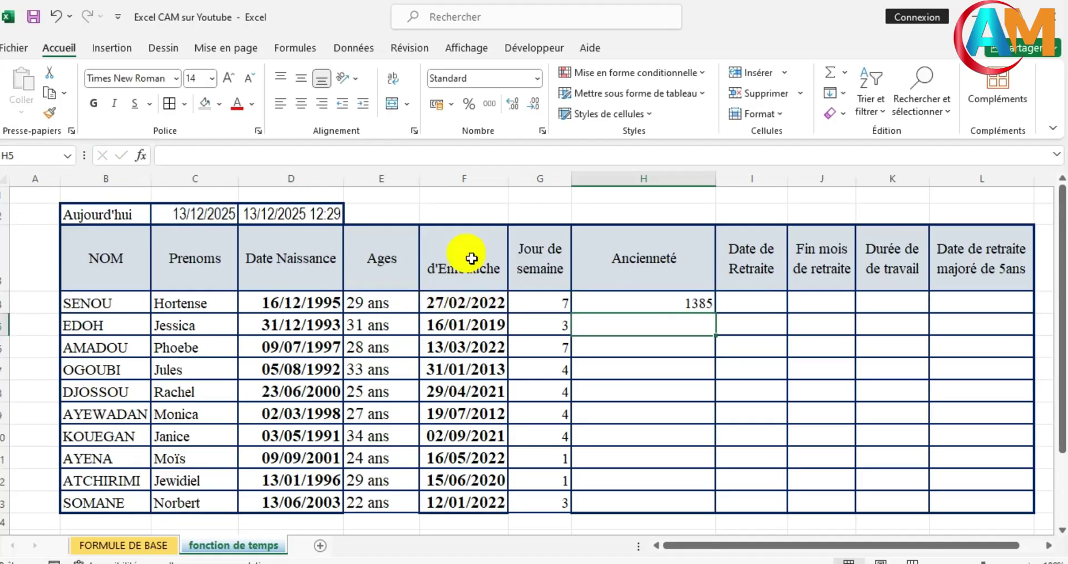
# Open the custom number format settings for the Ancienneté cells H4:H13 and clear the existing format code
pyautogui.click(656, 306)
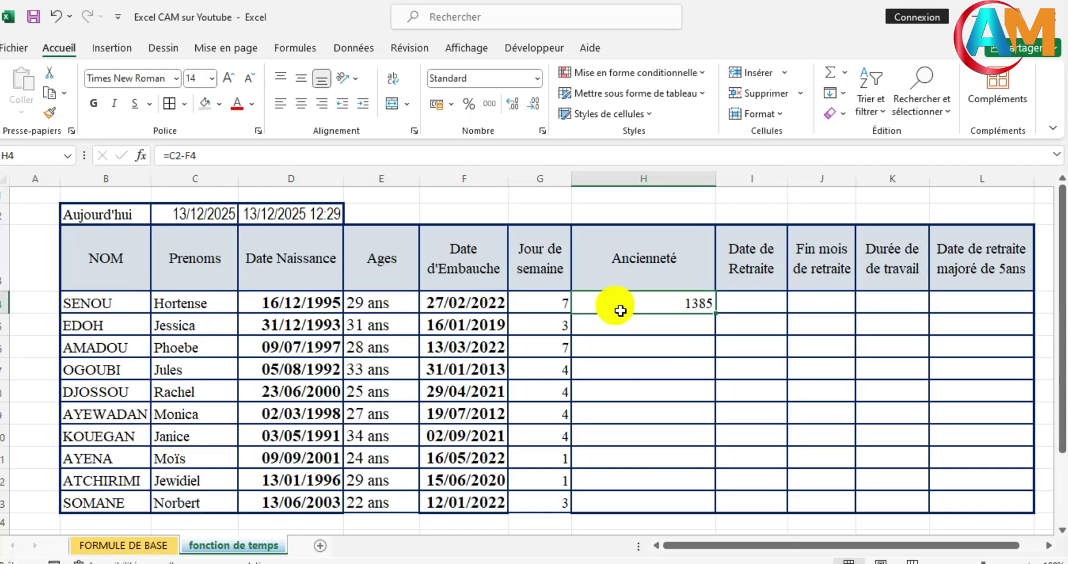
pyautogui.moveTo(620, 311); pyautogui.dragTo(625, 499)
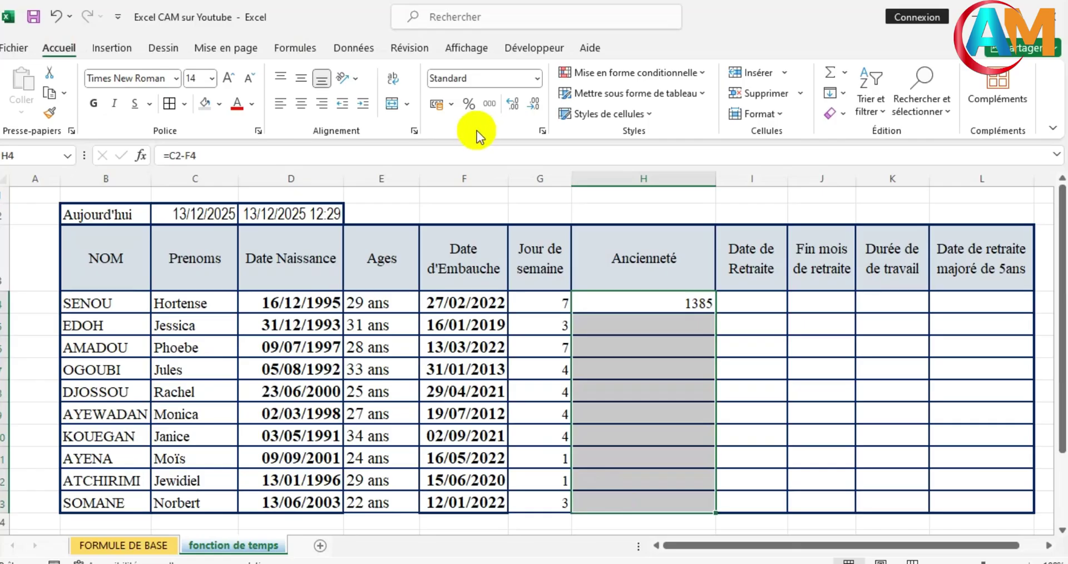
pyautogui.click(545, 133)
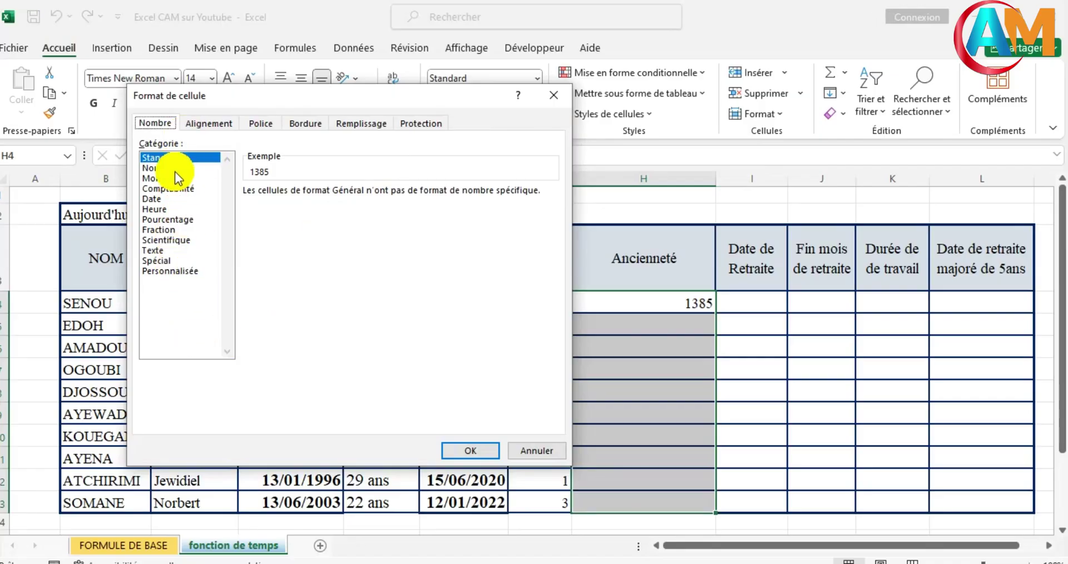
pyautogui.click(161, 271)
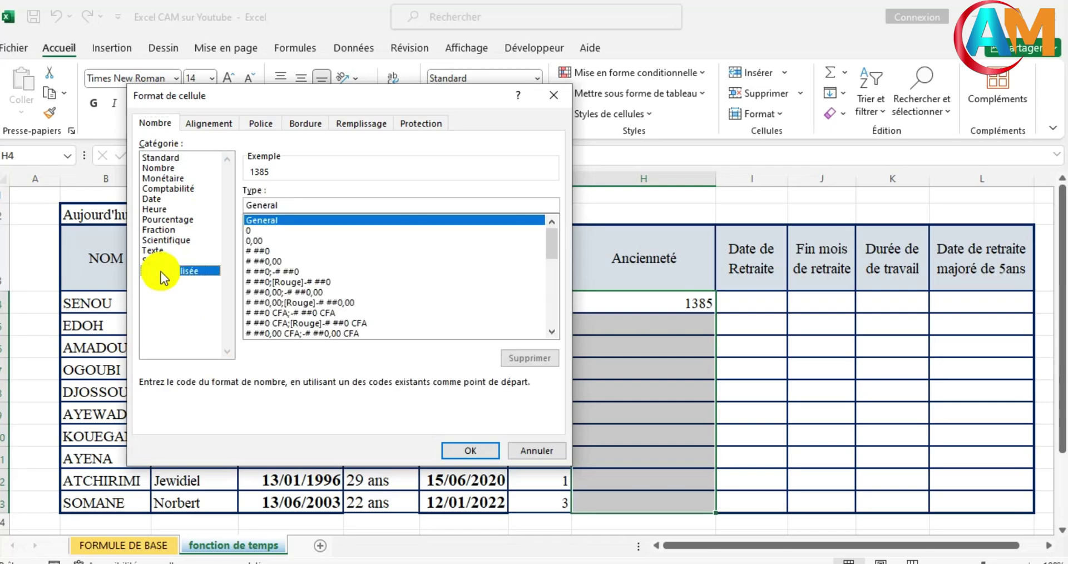
pyautogui.click(293, 211)
pyautogui.doubleClick(296, 215)
pyautogui.press('BackSpace')
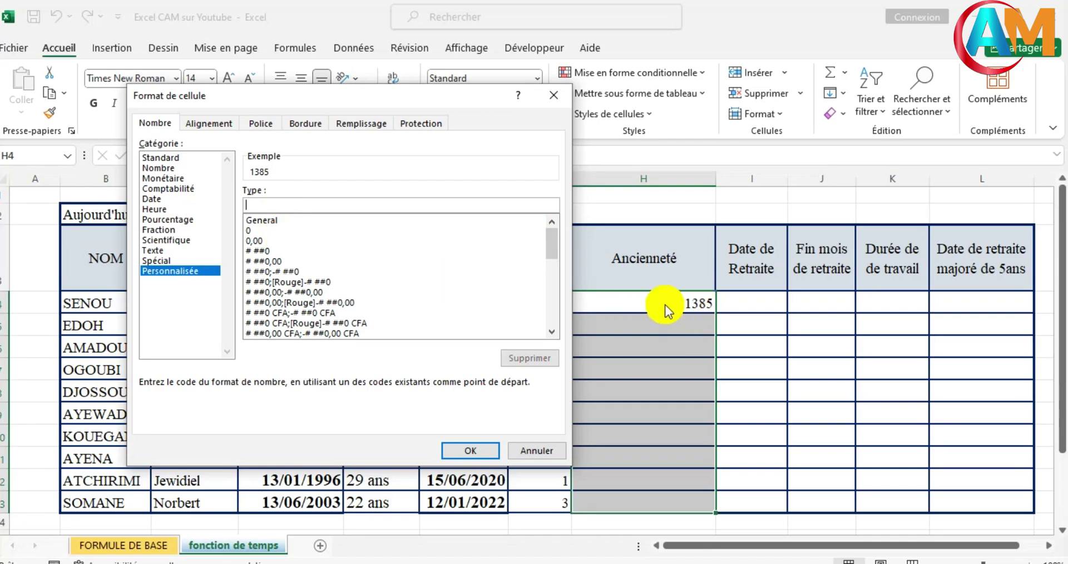
pyautogui.write('yy')
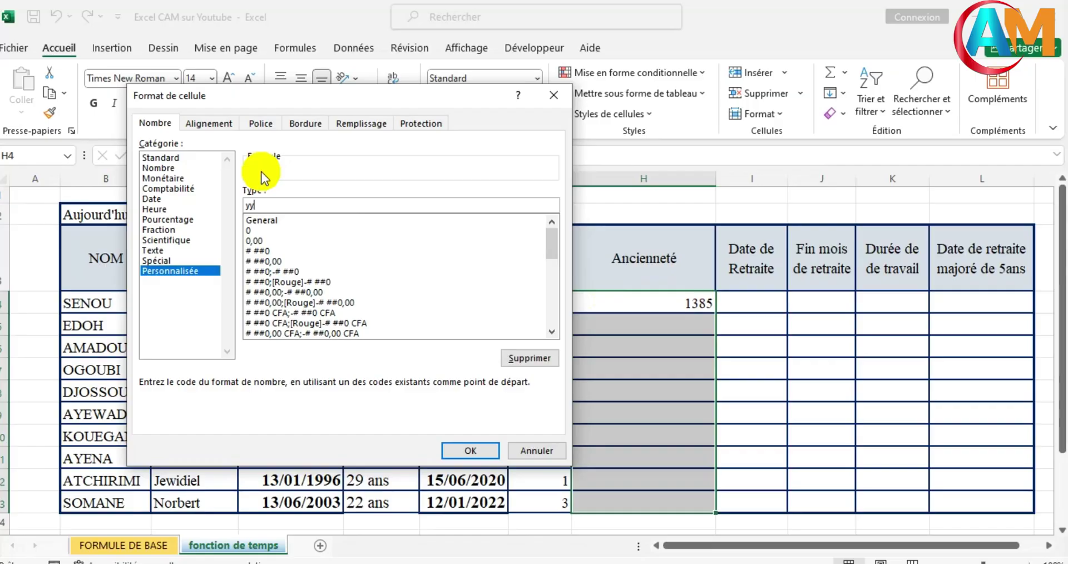
pyautogui.press('BackSpace')
pyautogui.press('BackSpace')
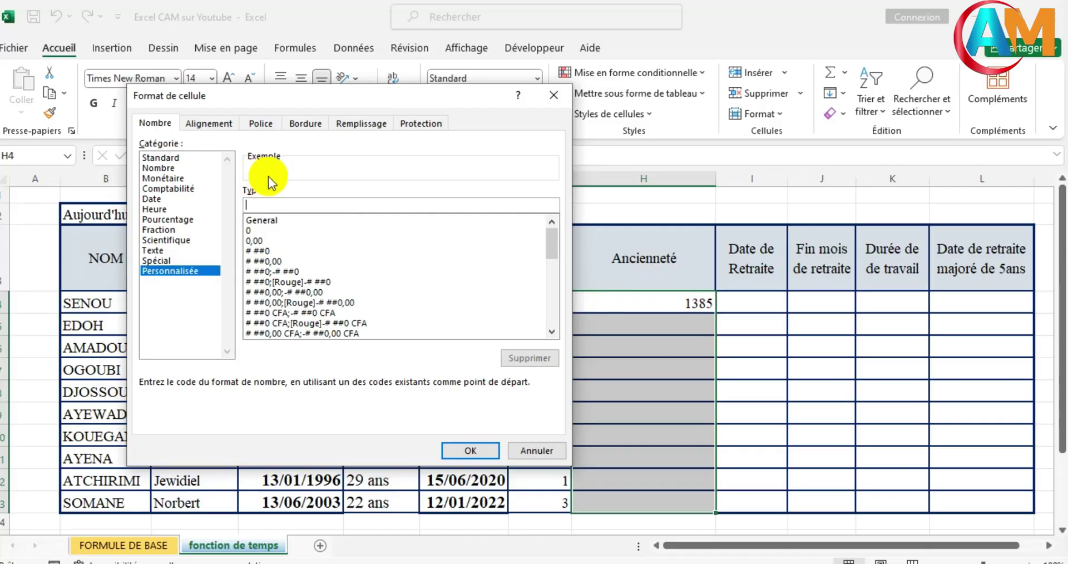
# Apply the custom number format YY" ans;"m" mois;"d" jrs" to the Ancienneté cells H4:H13
pyautogui.write('YY')
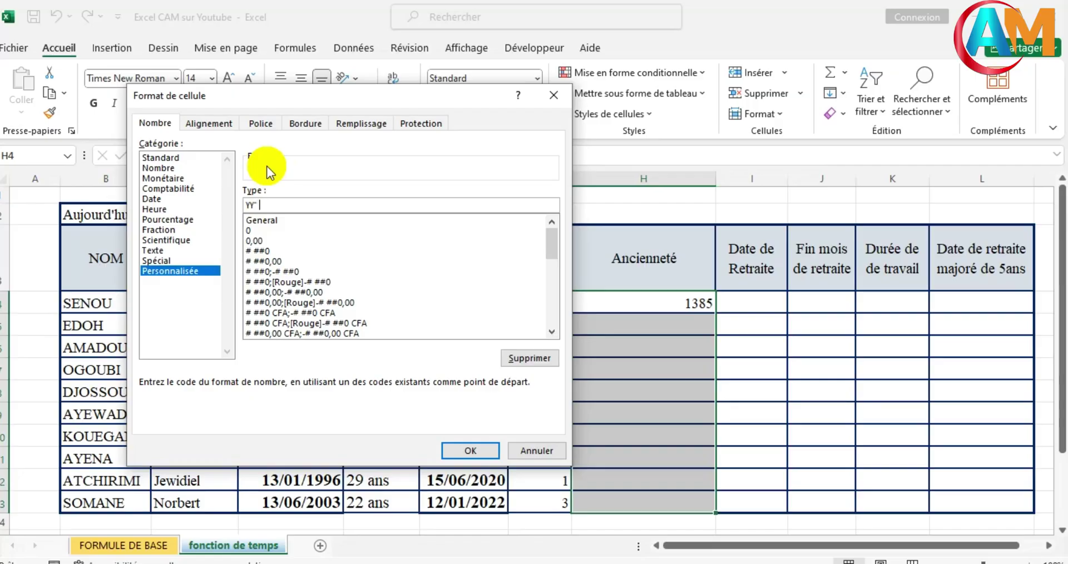
pyautogui.write('ans')
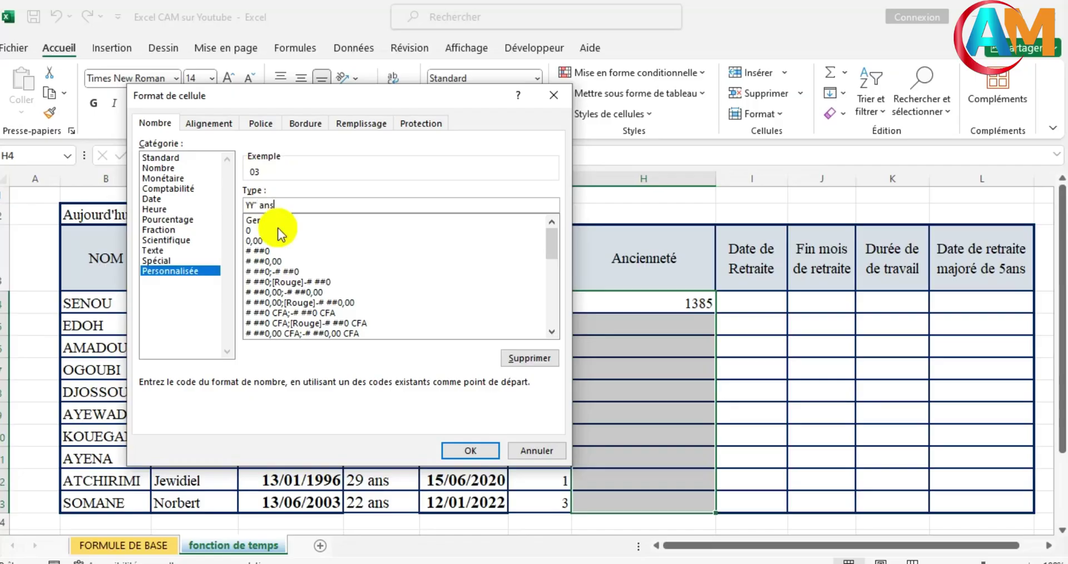
pyautogui.write(';"')
pyautogui.press('BackSpace')
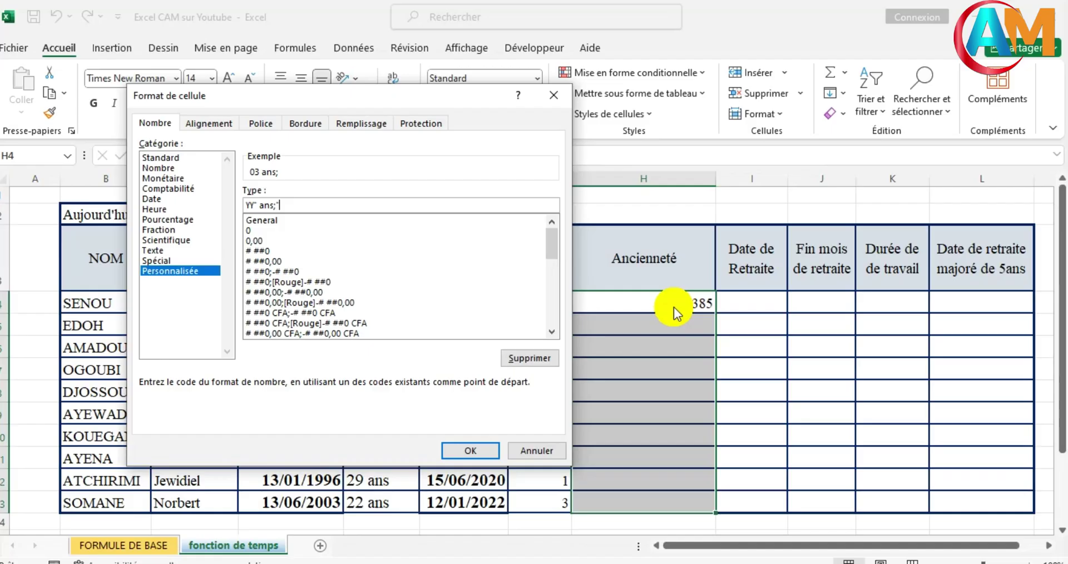
pyautogui.write('m" mois;"')
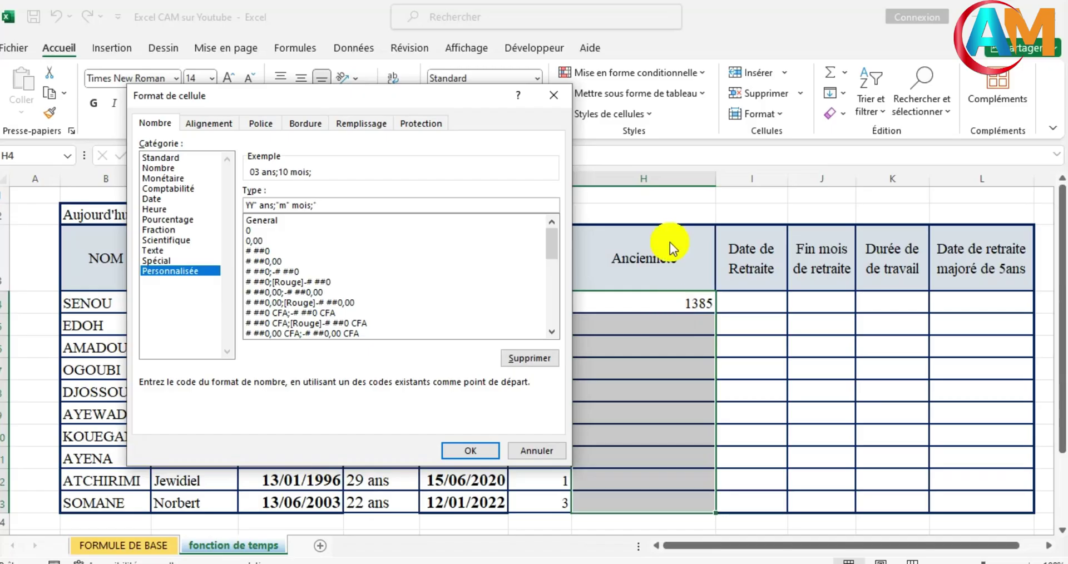
pyautogui.write('d')
pyautogui.write('"')
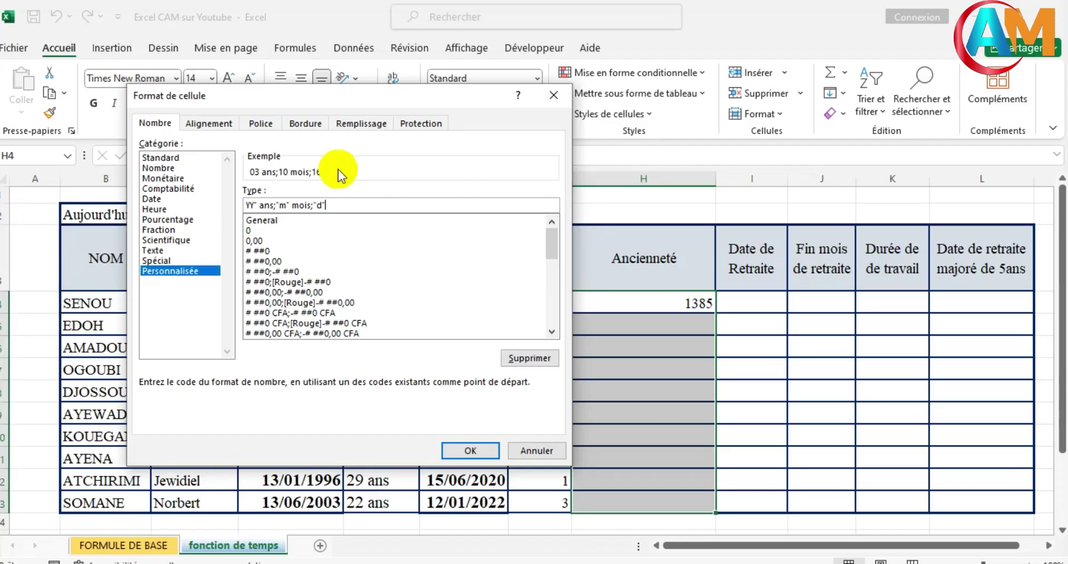
pyautogui.write(' jrs"')
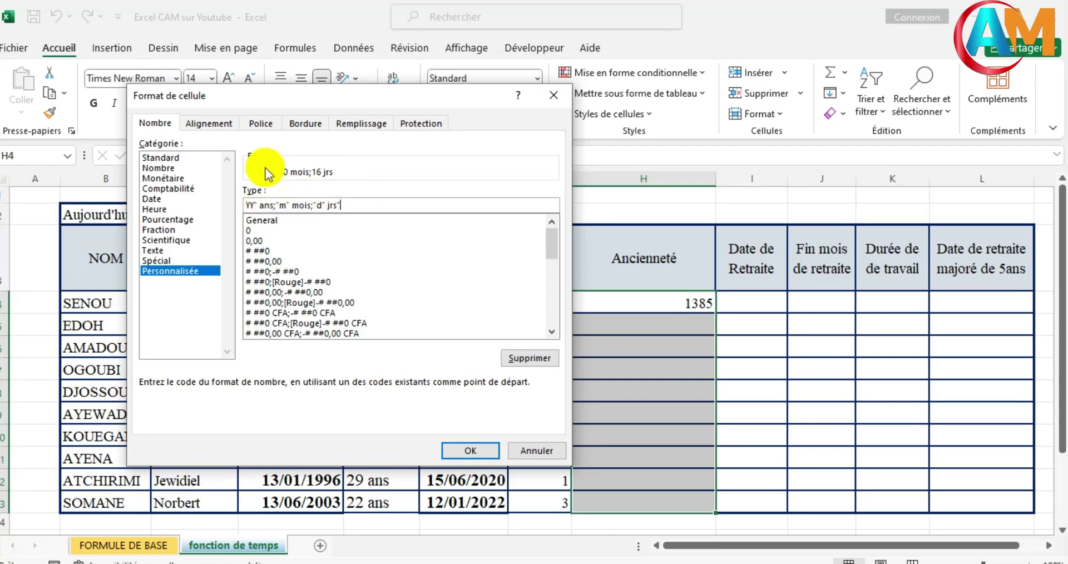
pyautogui.moveTo(299, 96); pyautogui.dragTo(539, 135)
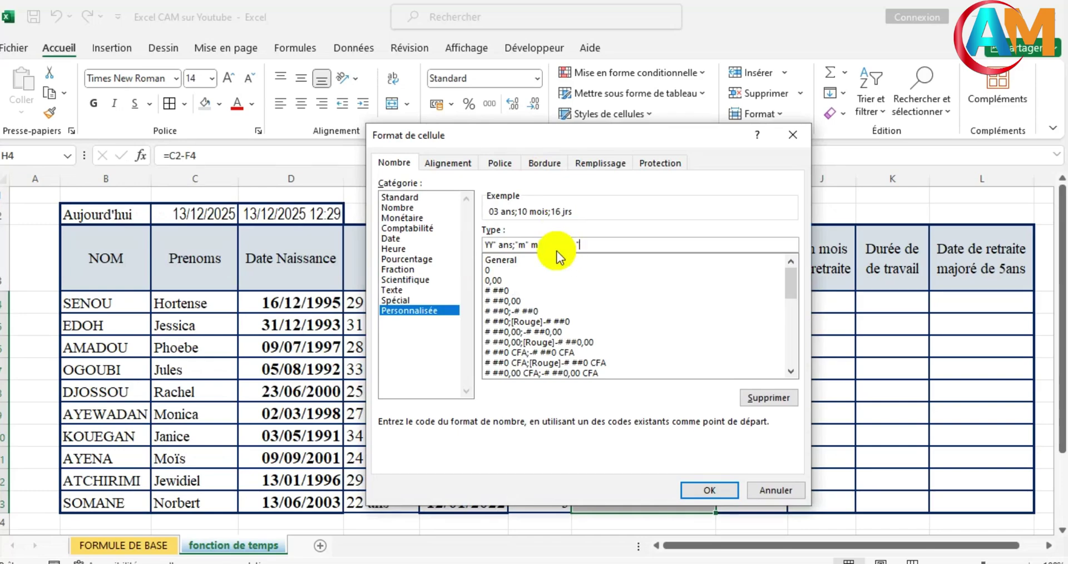
pyautogui.click(711, 491)
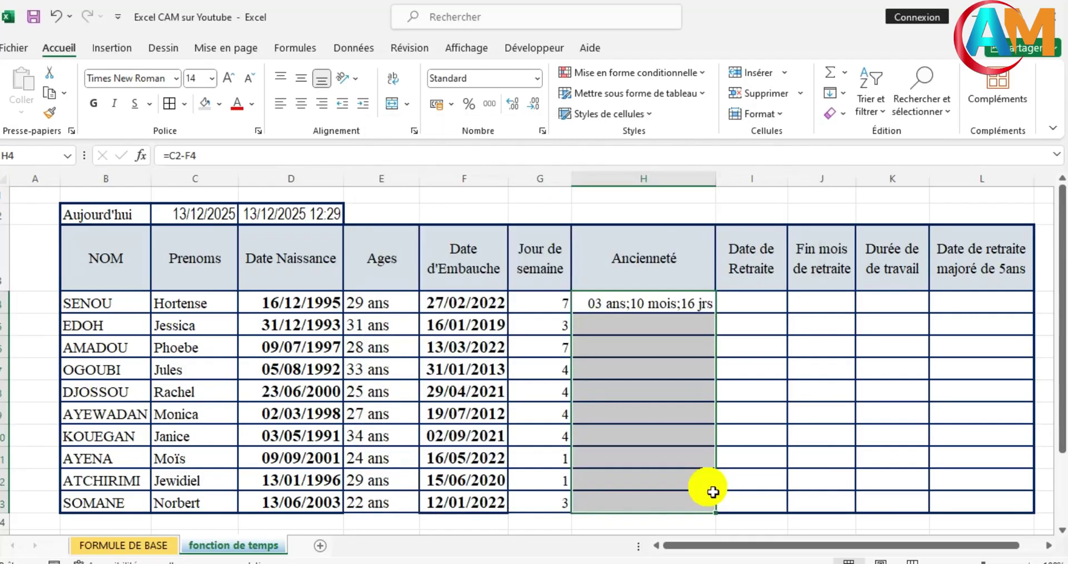
# Lock the row of the today's-date reference in the H4 formula, making it =C$2-F4, and copy it down to H13
pyautogui.click(558, 350)
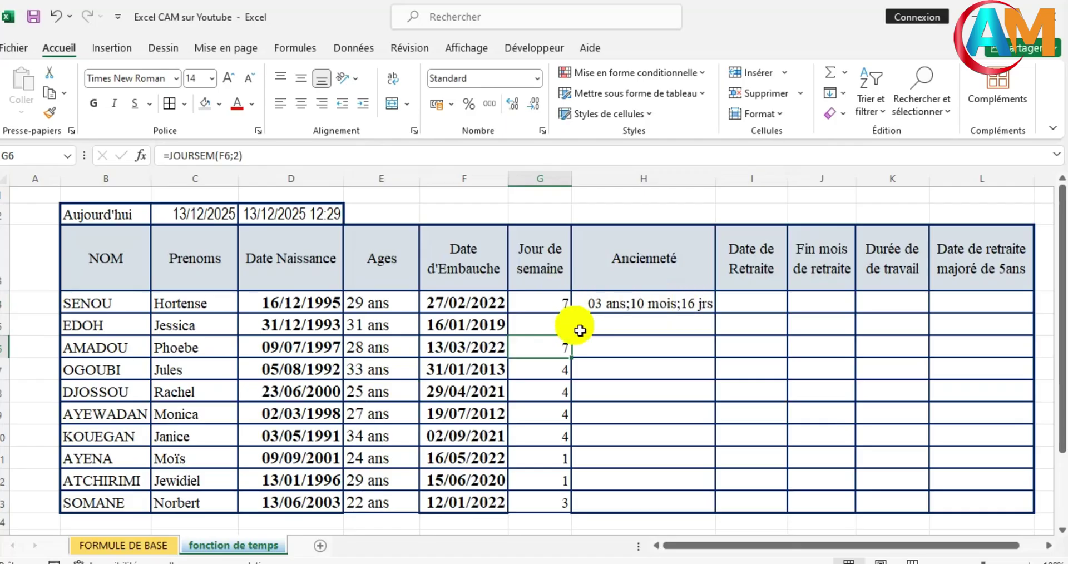
pyautogui.click(684, 312)
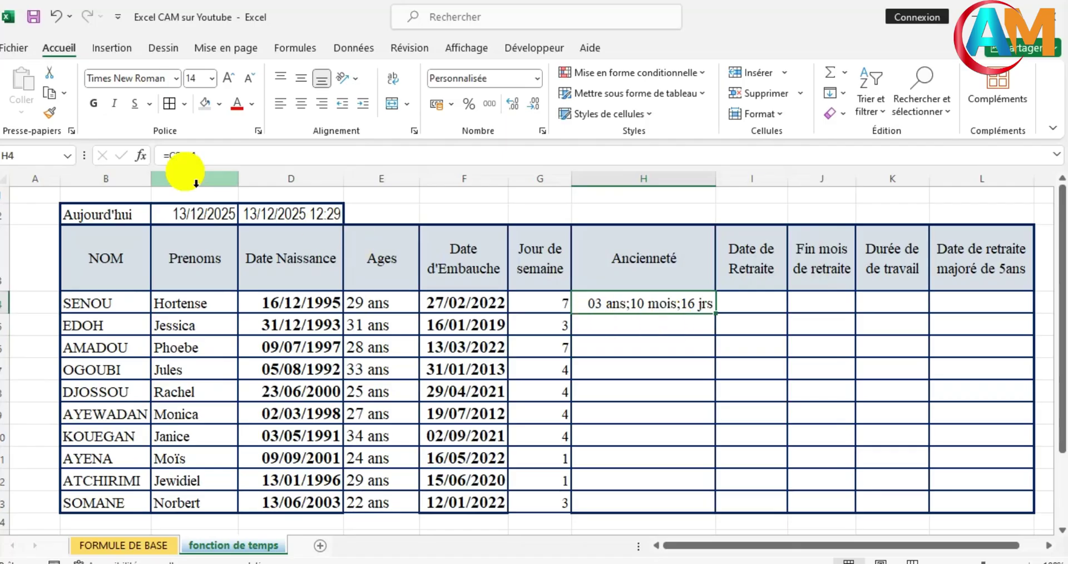
pyautogui.click(186, 162)
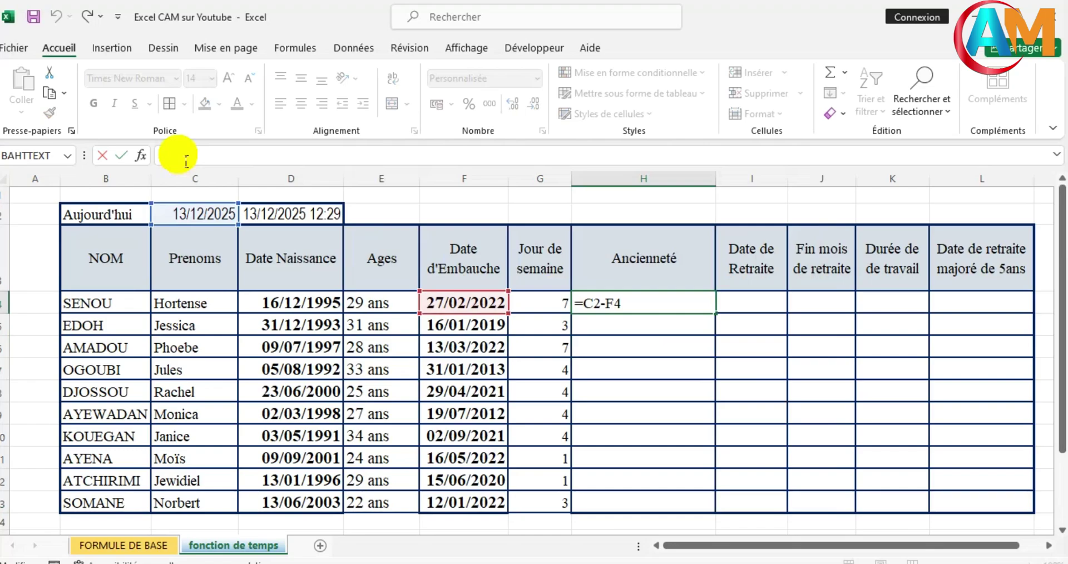
pyautogui.write('$')
pyautogui.press('Return')
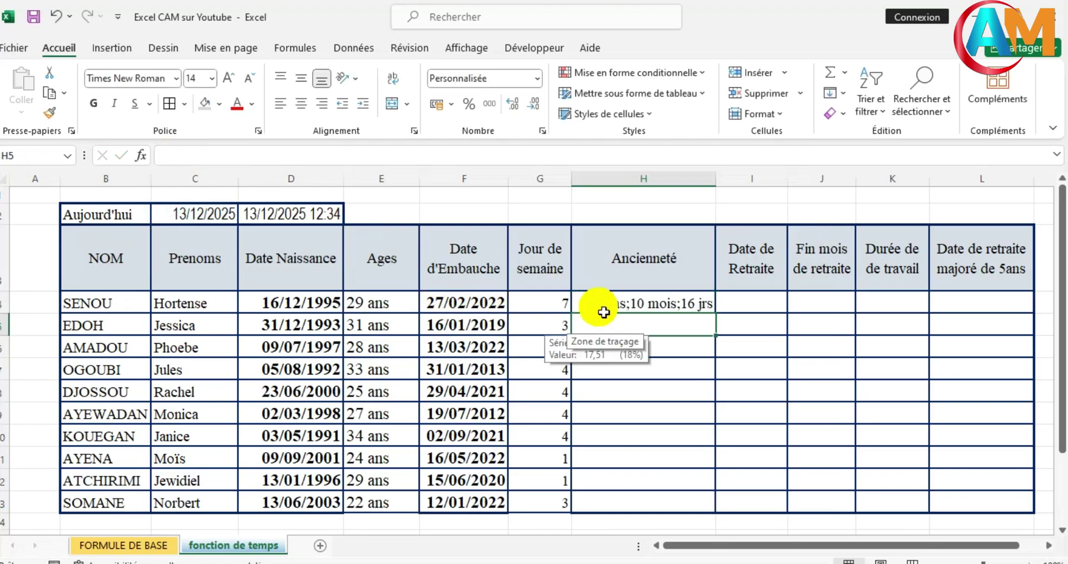
pyautogui.click(622, 305)
pyautogui.moveTo(715, 313); pyautogui.dragTo(723, 518)
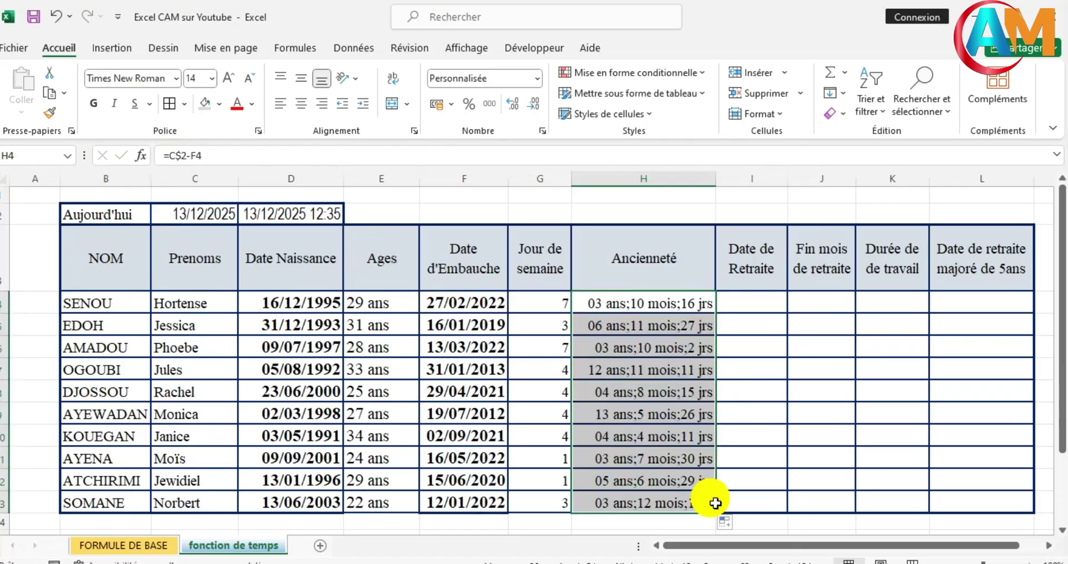
# Change the hiring date in F4 to 26/01/2023 to test the weekday and seniority formulas
pyautogui.click(406, 374)
pyautogui.scroll(-1, 685, 381)
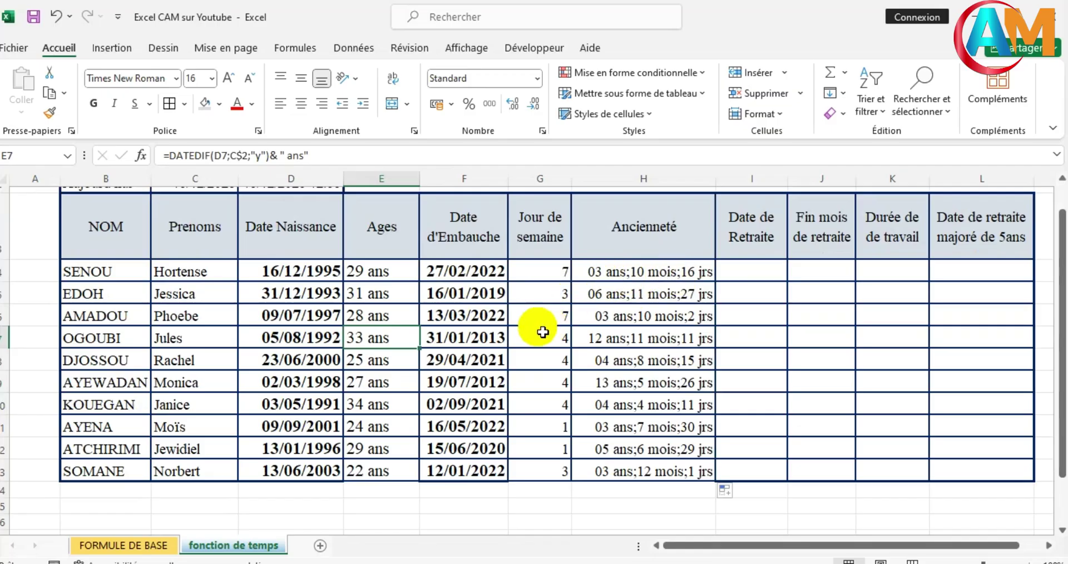
pyautogui.click(482, 275)
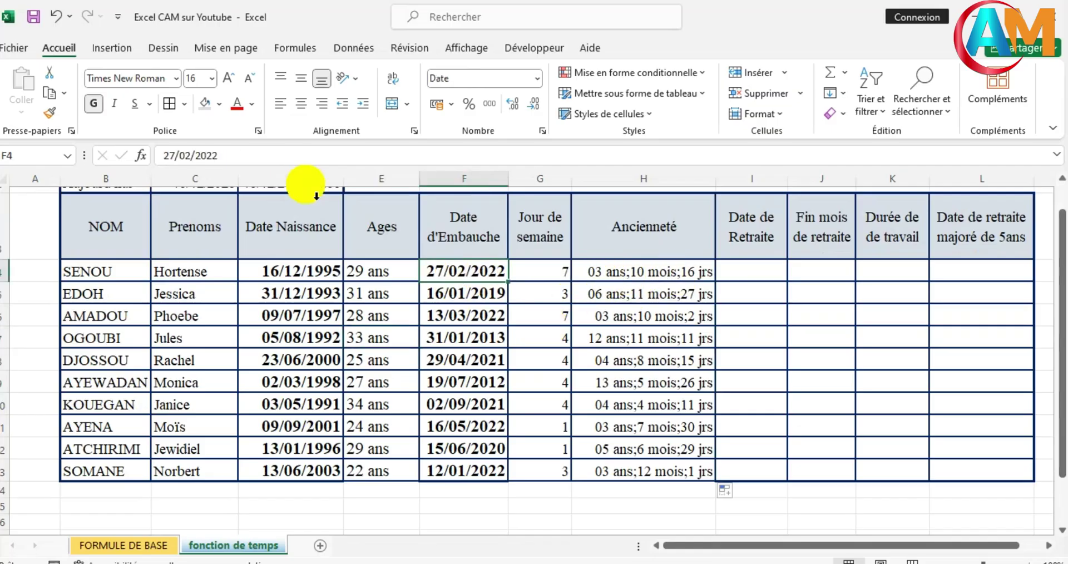
pyautogui.click(234, 161)
pyautogui.press('BackSpace')
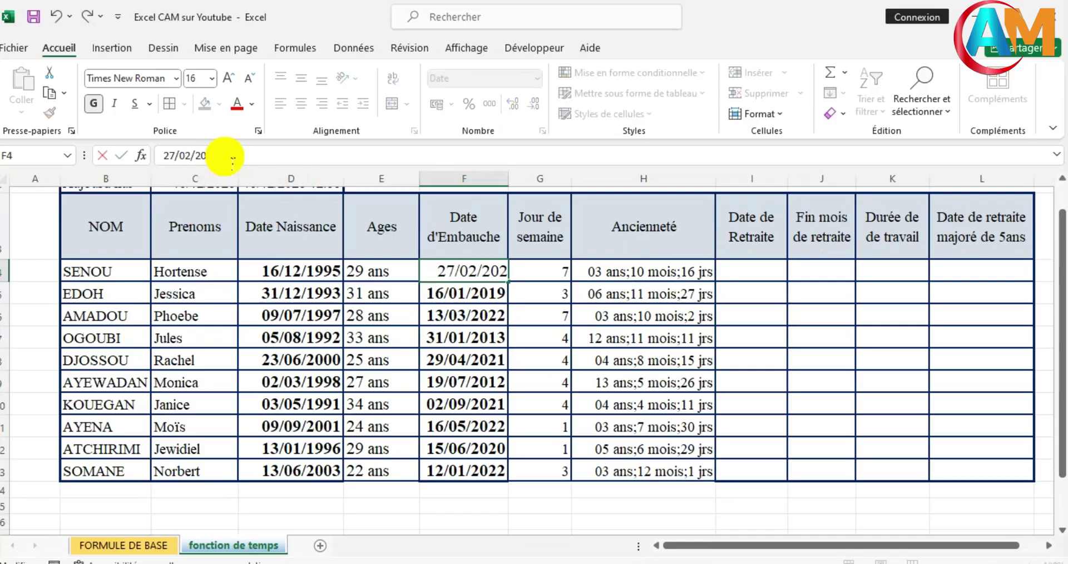
pyautogui.write('3')
pyautogui.press('Return')
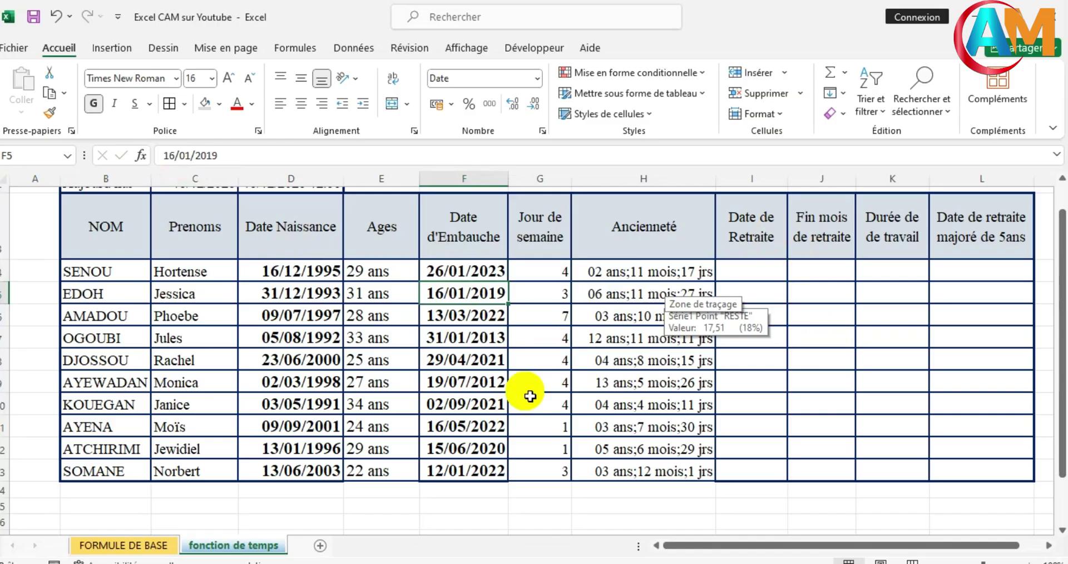
pyautogui.scroll(1, 518, 421)
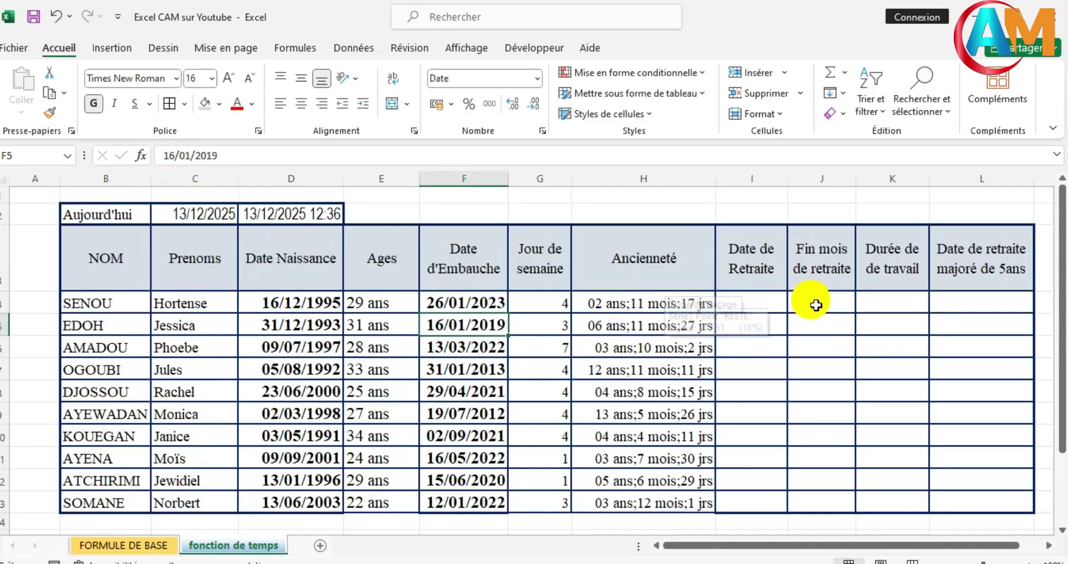
# Start a DATE formula in the first Date de Retraite cell, I4, with ANNEE(D4)+60 as its year argument
pyautogui.click(750, 302)
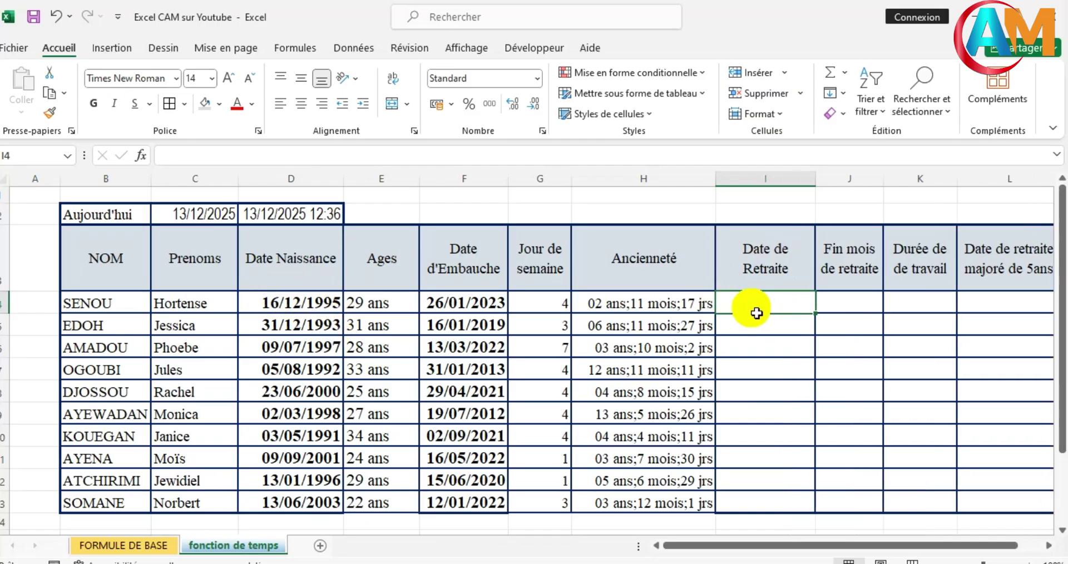
pyautogui.write('=d')
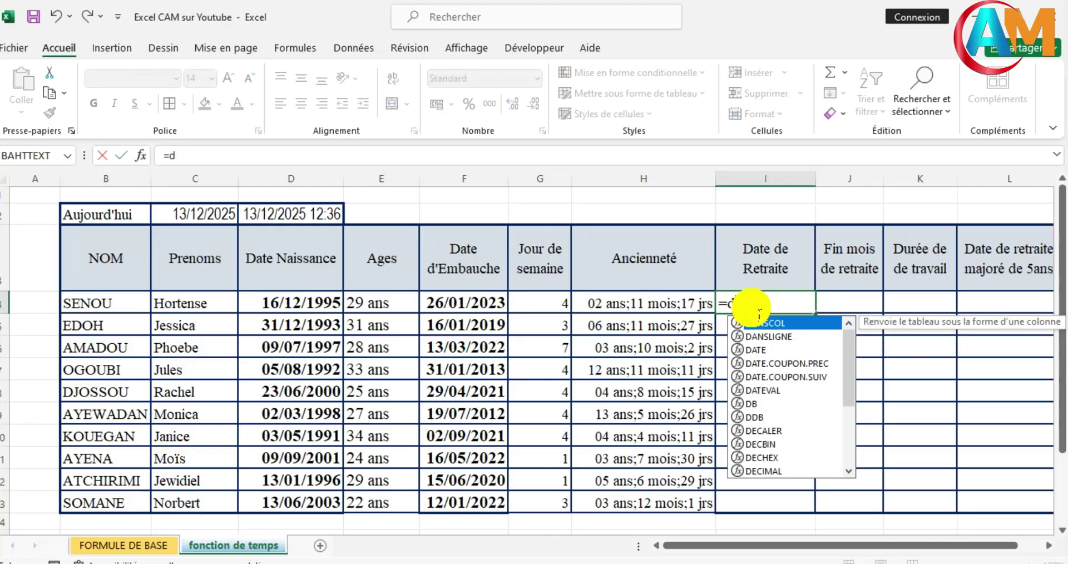
pyautogui.write('ate')
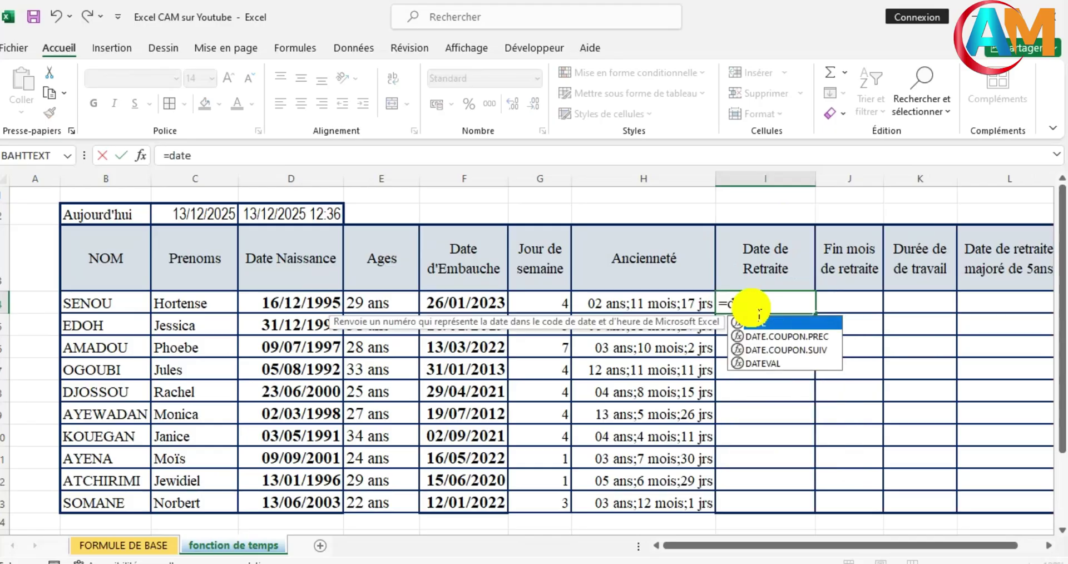
pyautogui.write('(')
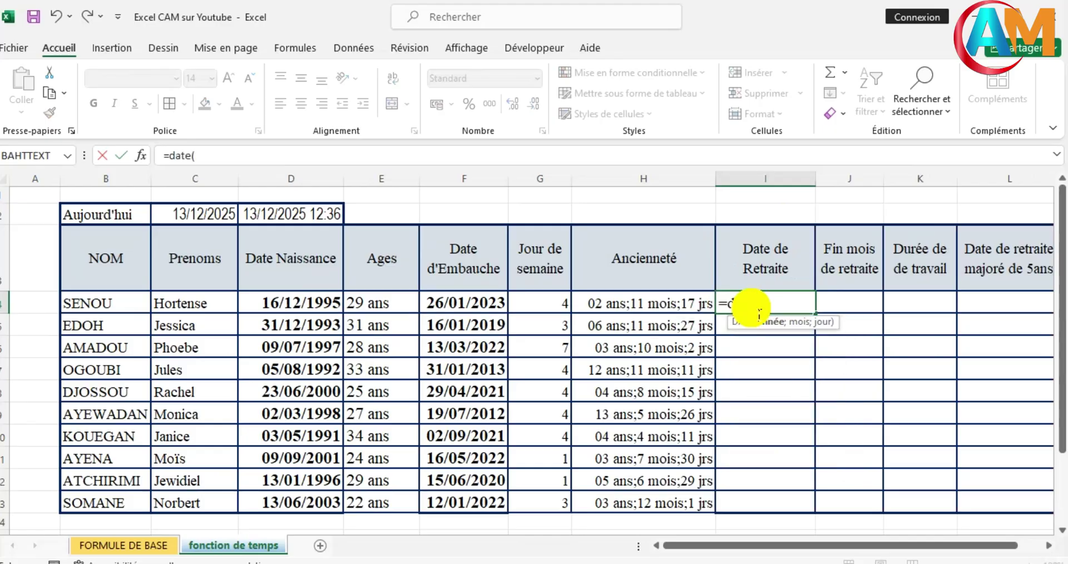
pyautogui.write('annee')
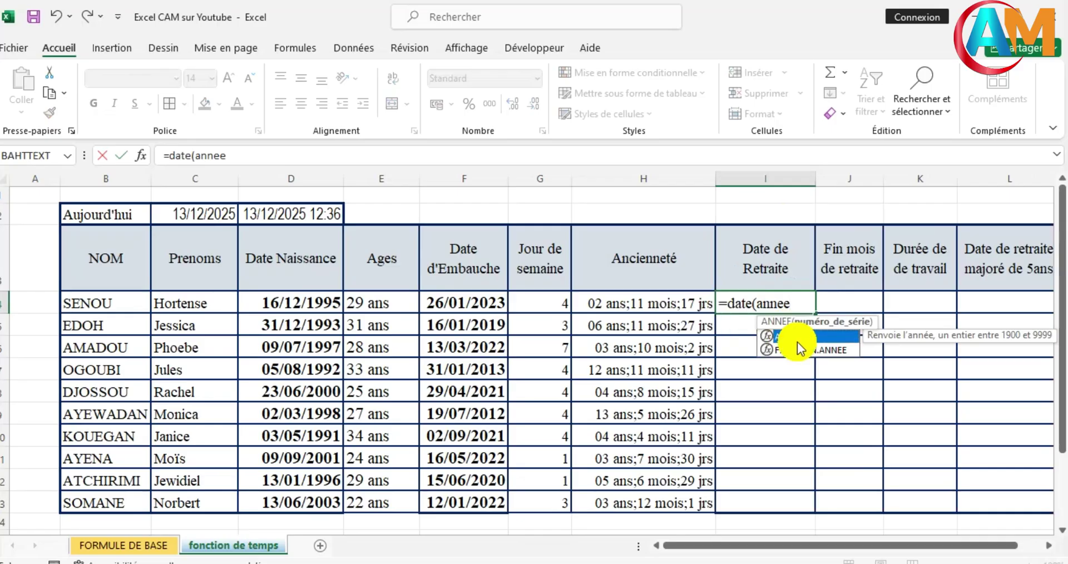
pyautogui.doubleClick(797, 340)
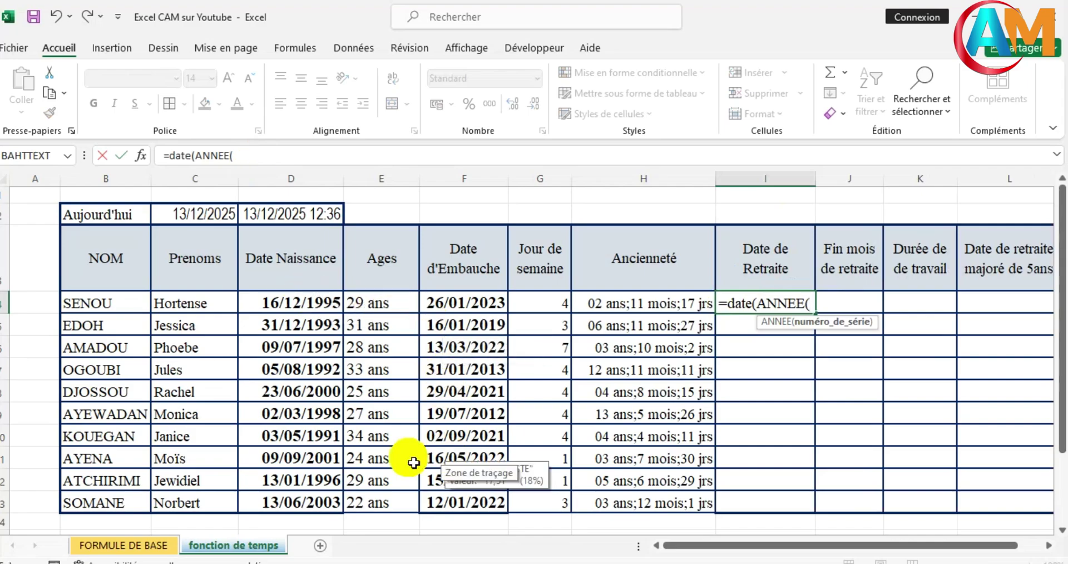
pyautogui.click(289, 302)
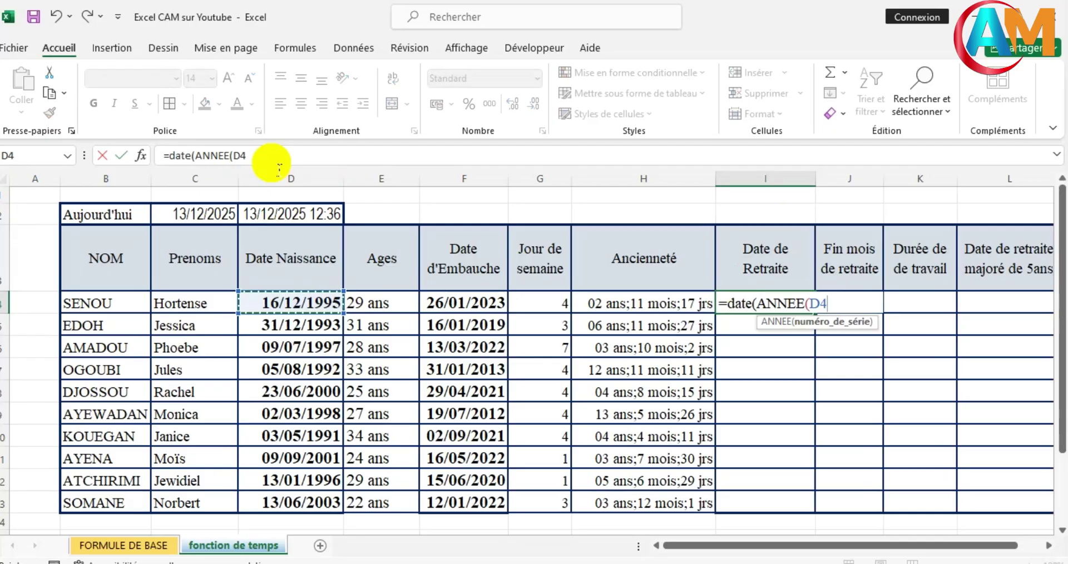
pyautogui.write(')')
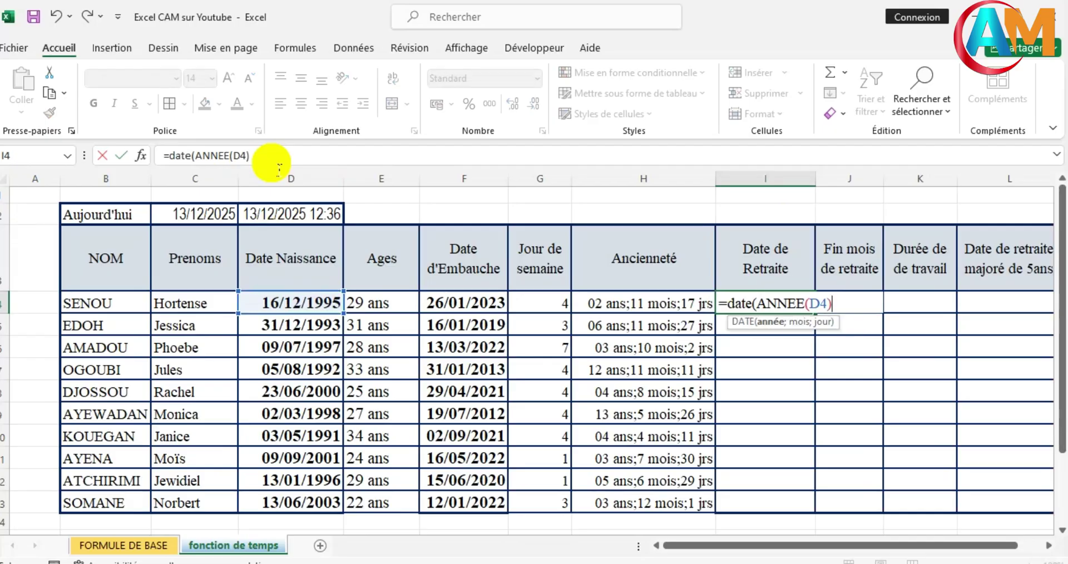
pyautogui.write('+60')
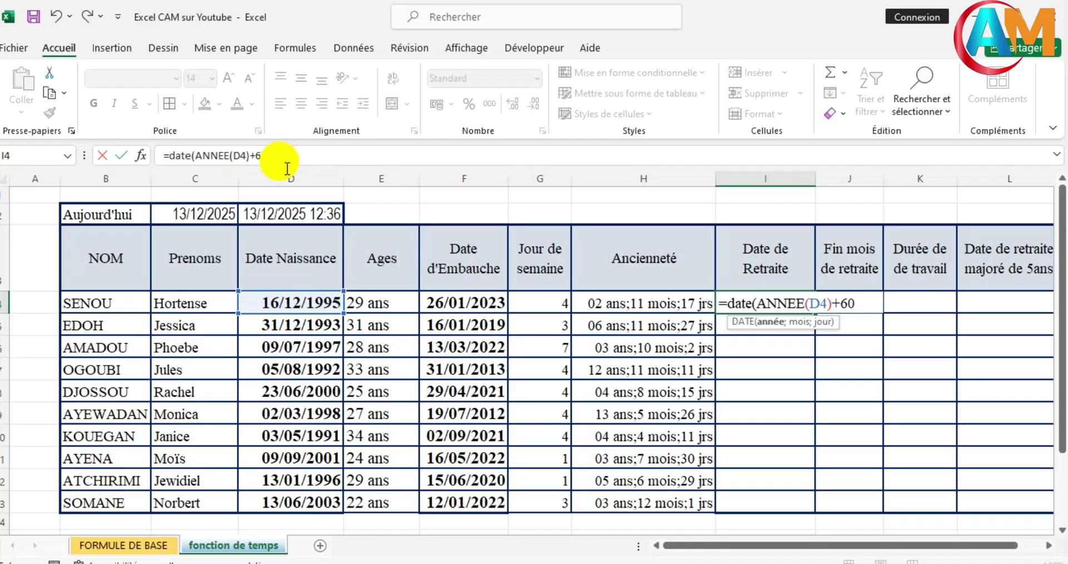
# Complete the I4 formula with the birth date's month and day, giving =DATE(ANNEE(D4)+60;MOIS(D4);JOUR(D4))
pyautogui.write(';')
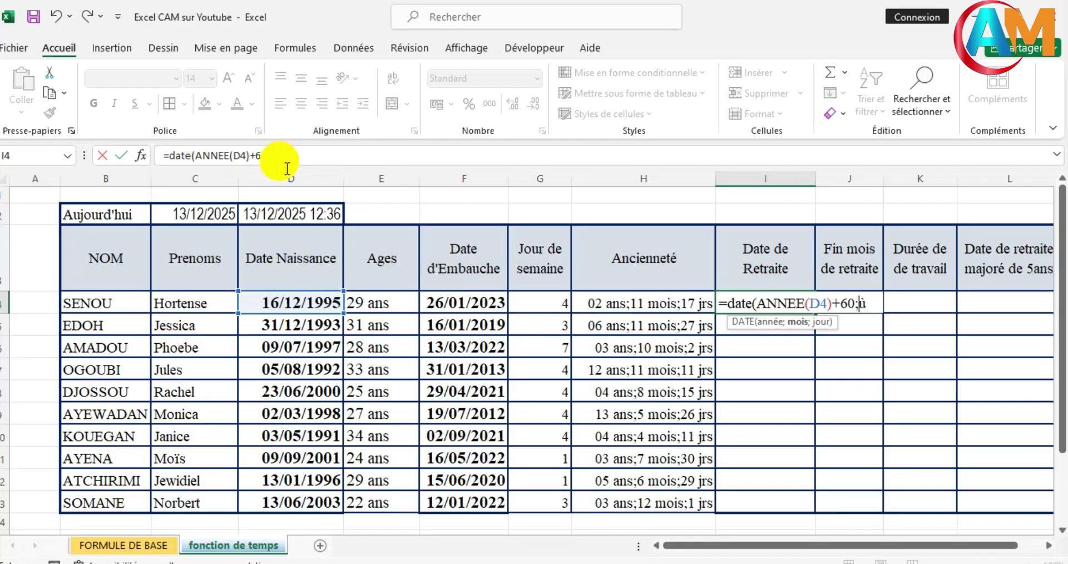
pyautogui.write('moi')
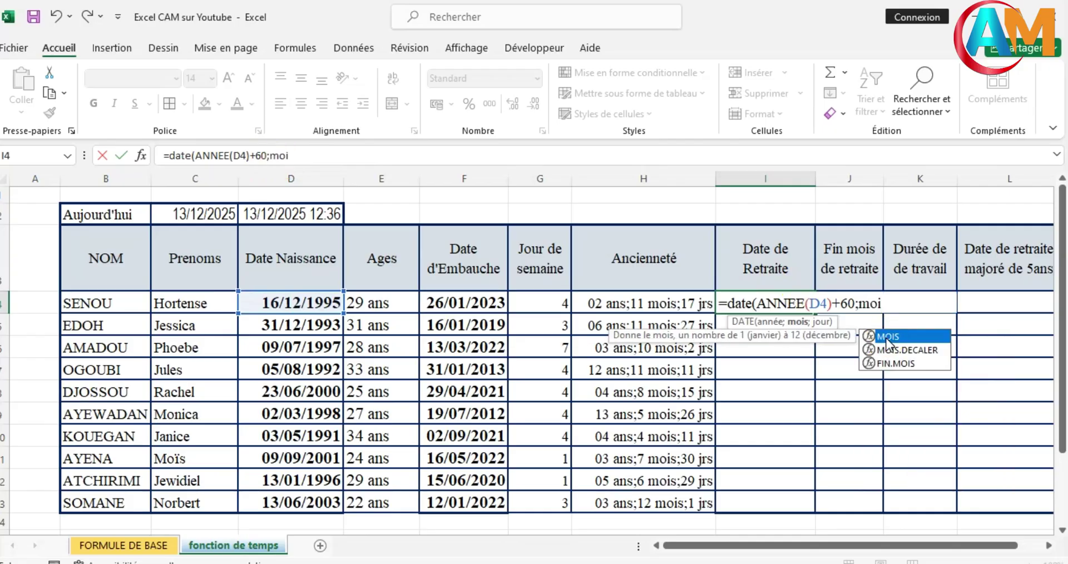
pyautogui.doubleClick(887, 337)
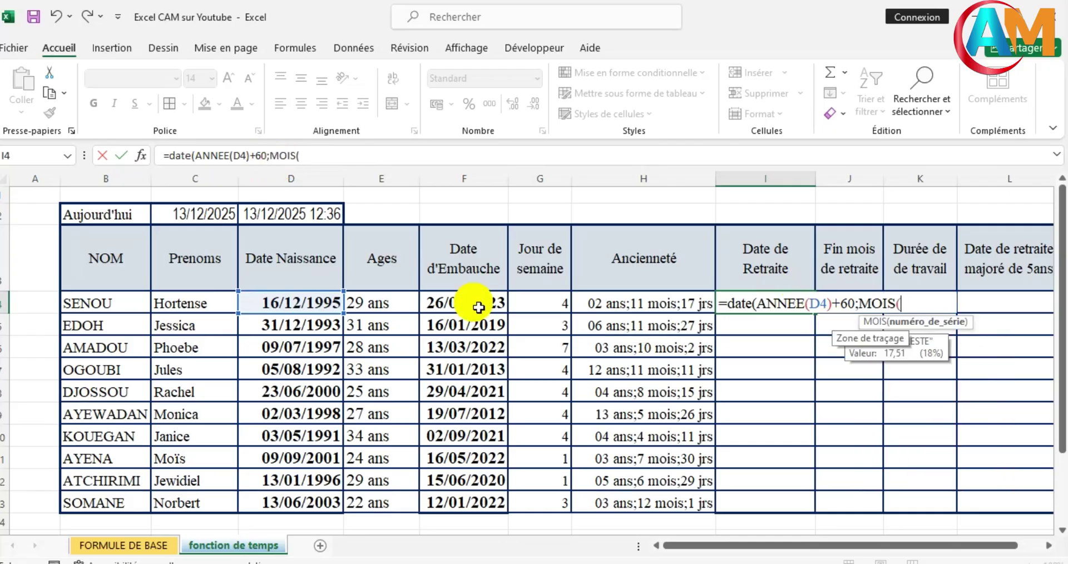
pyautogui.click(276, 312)
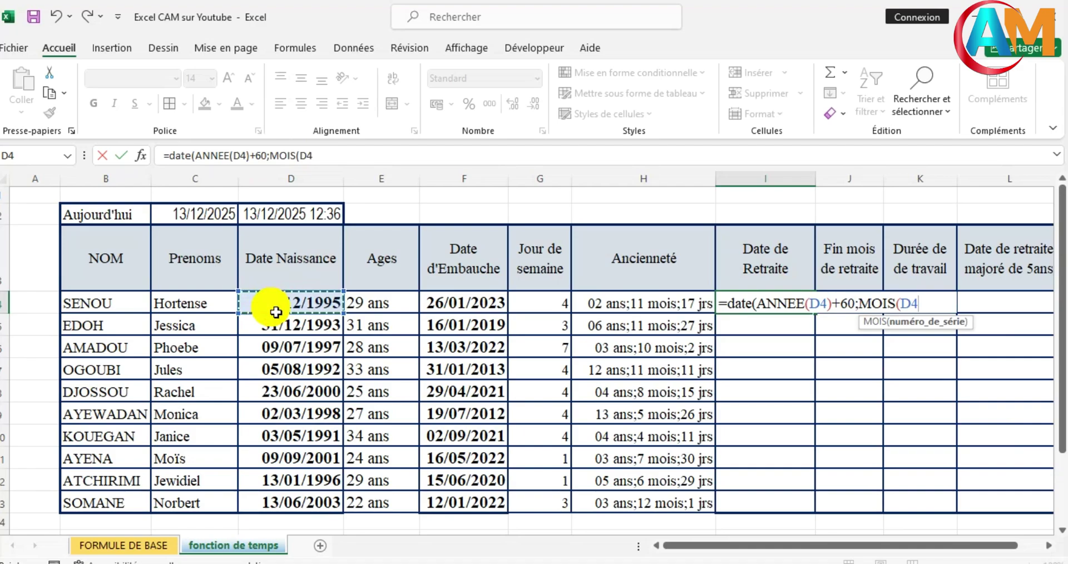
pyautogui.write(')')
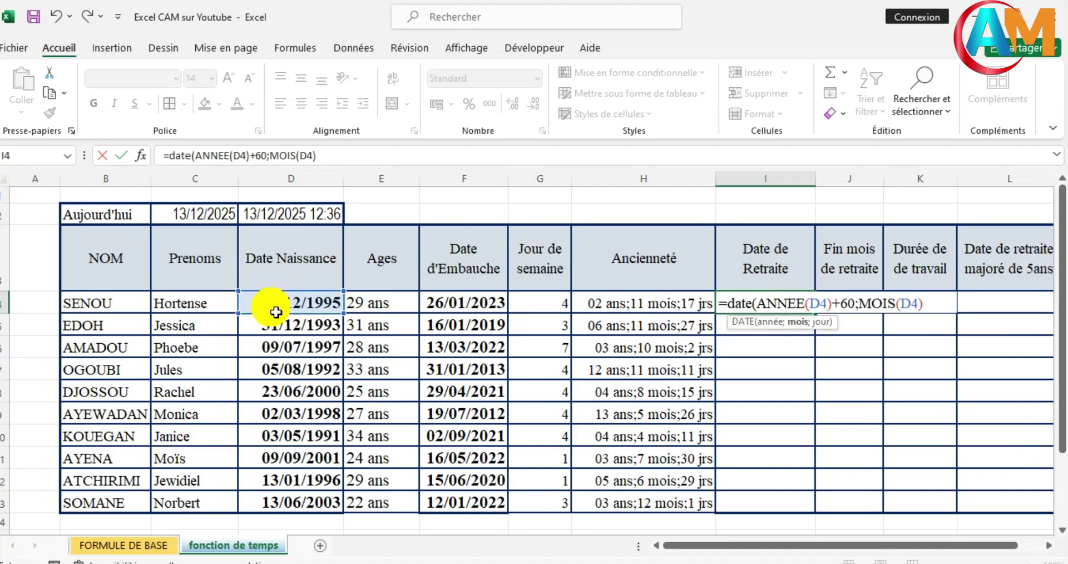
pyautogui.write(';jou')
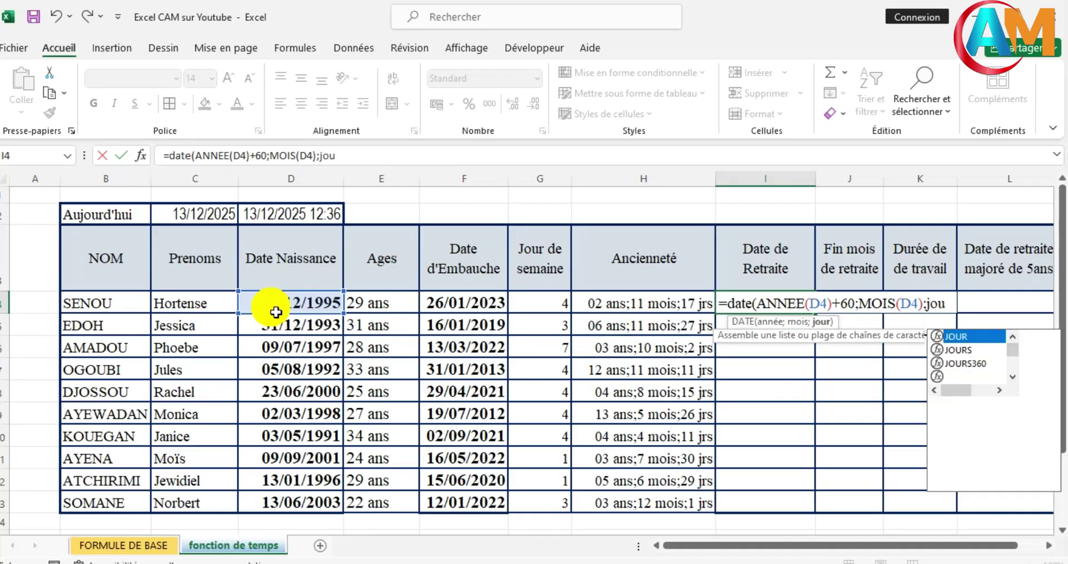
pyautogui.doubleClick(958, 339)
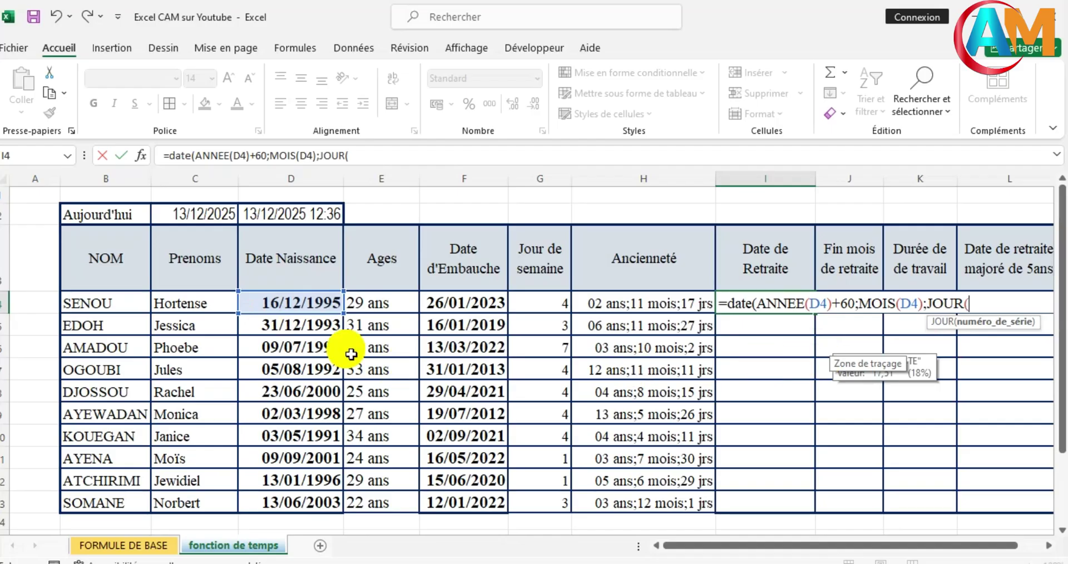
pyautogui.click(281, 305)
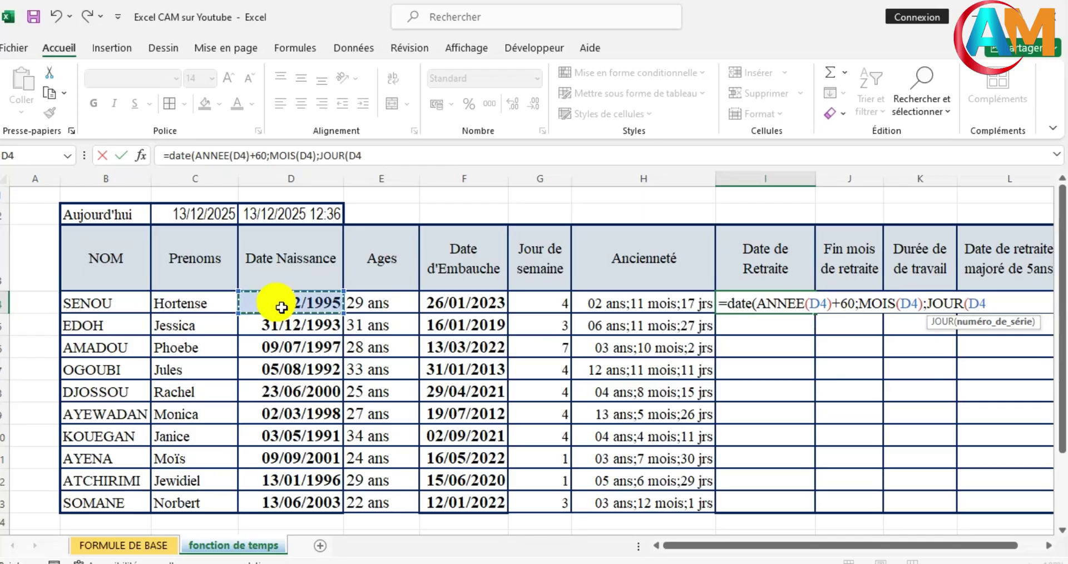
pyautogui.write('))')
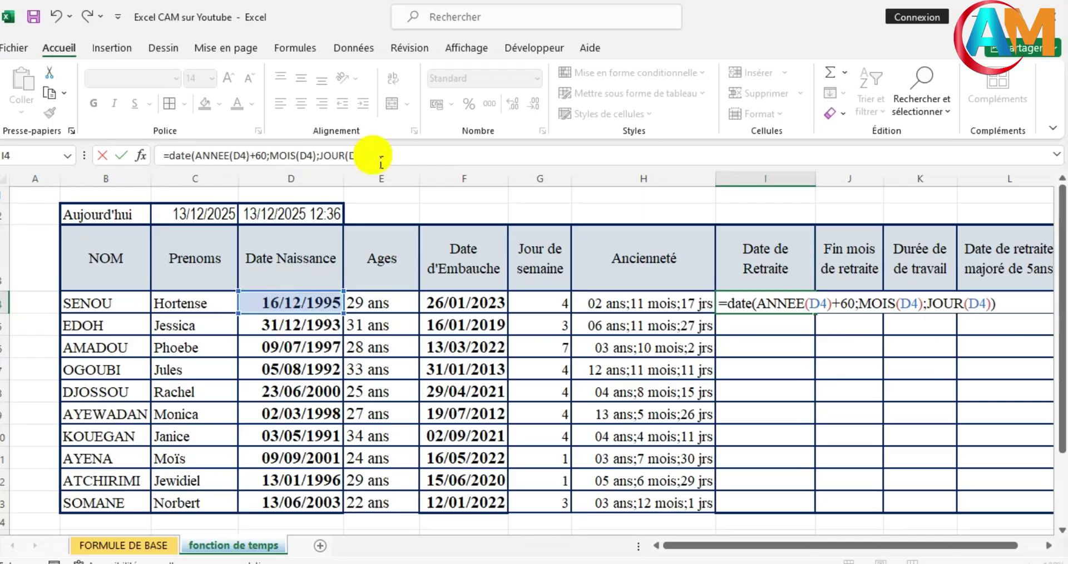
pyautogui.press('Return')
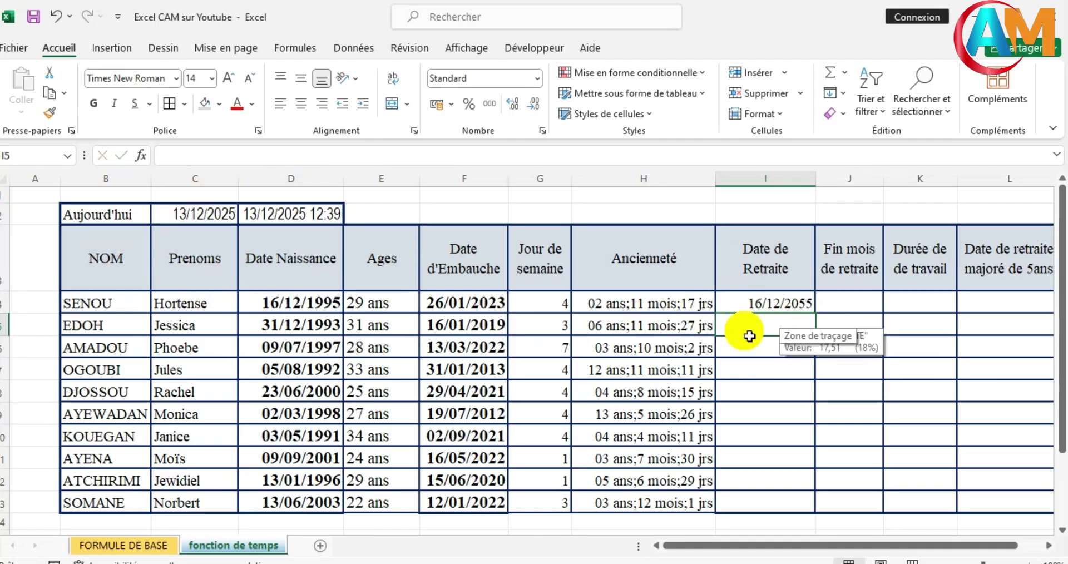
# Copy the Date de Retraite formula from I4 down to I13
pyautogui.click(741, 304)
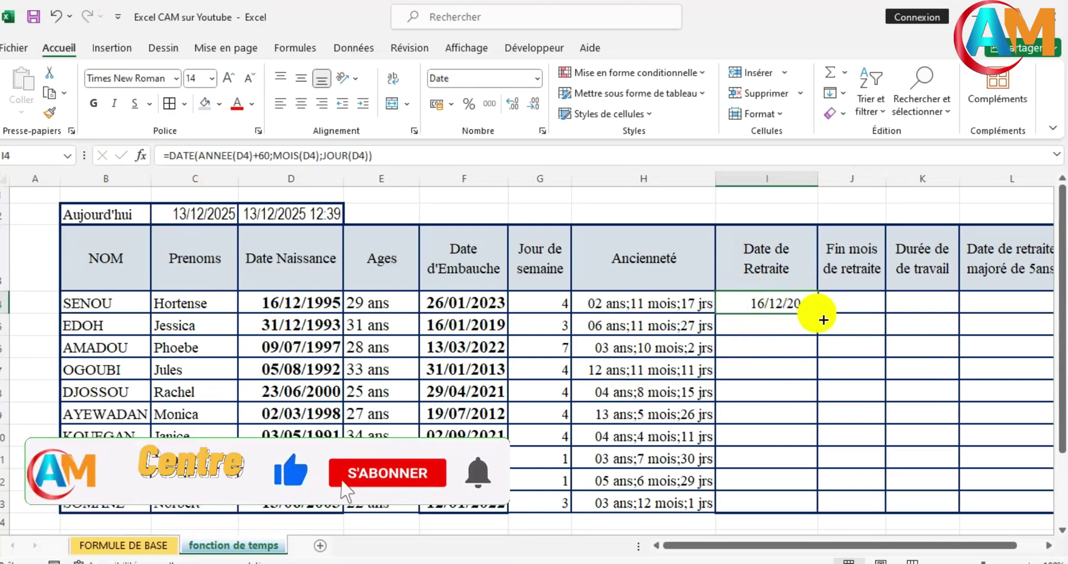
pyautogui.moveTo(817, 313); pyautogui.dragTo(810, 507)
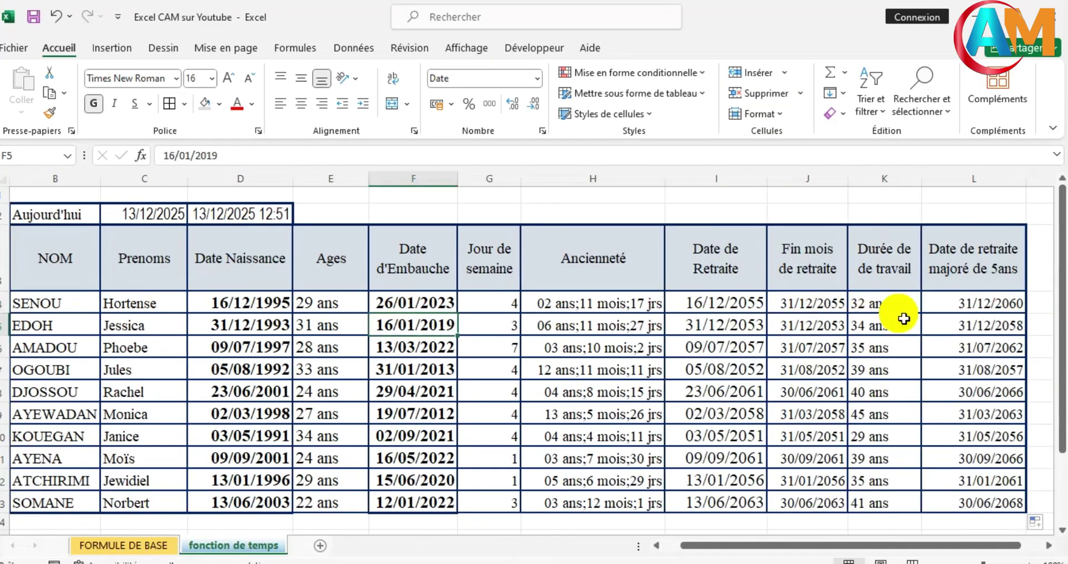
# Inspect the formula in the first Date de retraite majoré de 5ans cell, L4
pyautogui.click(948, 307)
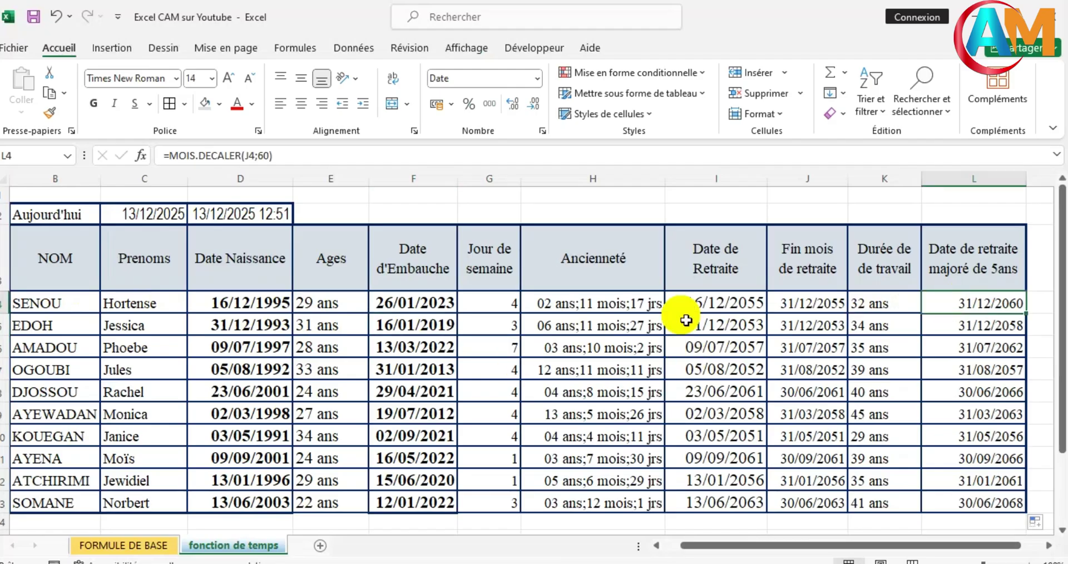